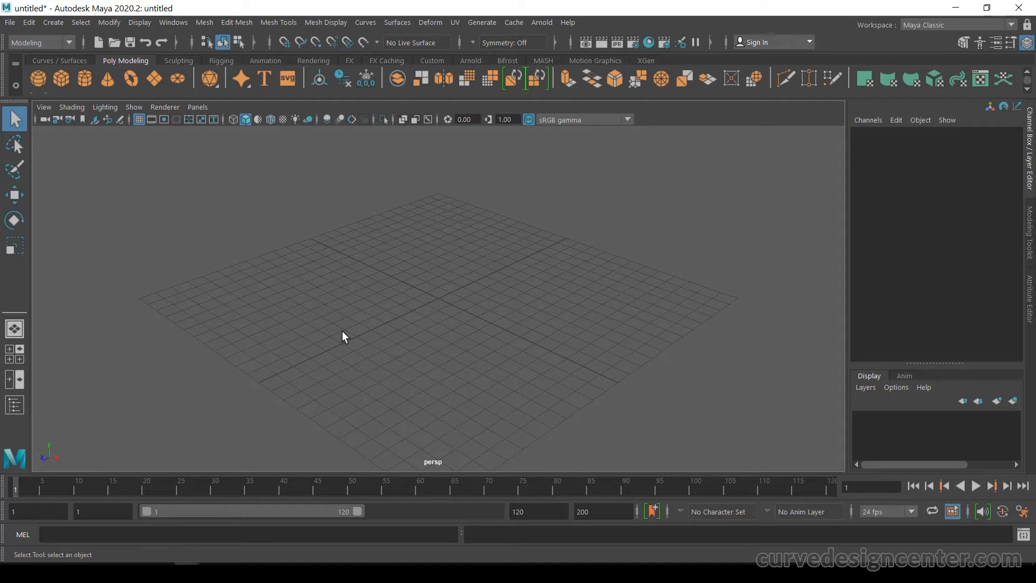
- Show the Curves / Surfaces shelf and tear off the NURBS Primitives list as a floating window over the viewport
click(44, 61)
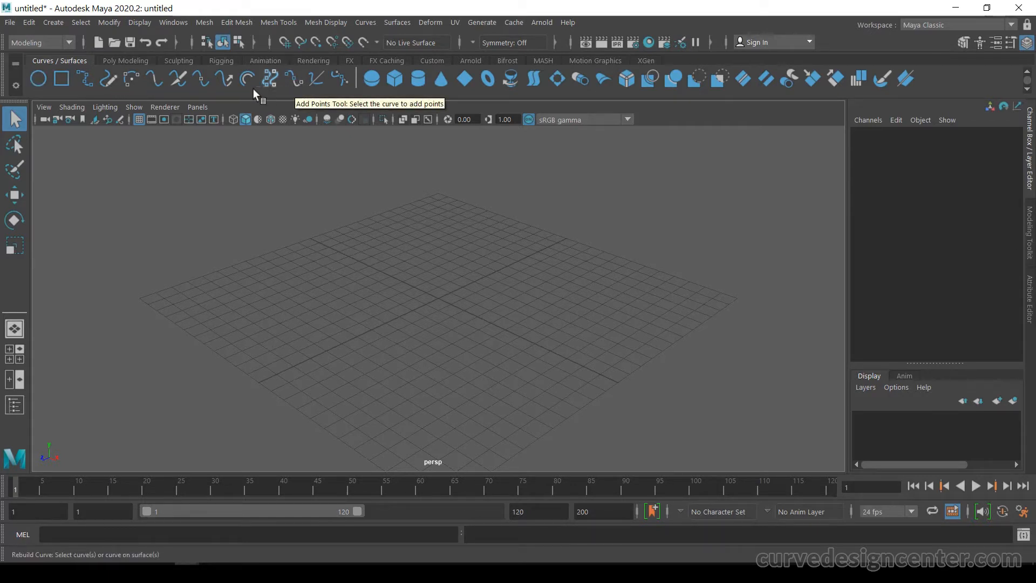
click(51, 23)
mouse_move(84, 59)
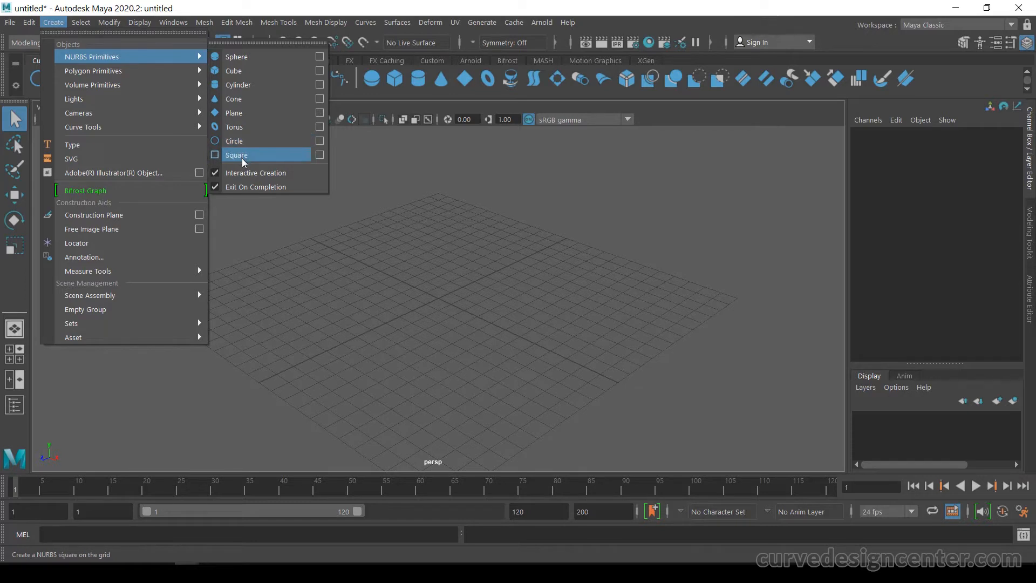
mouse_move(146, 125)
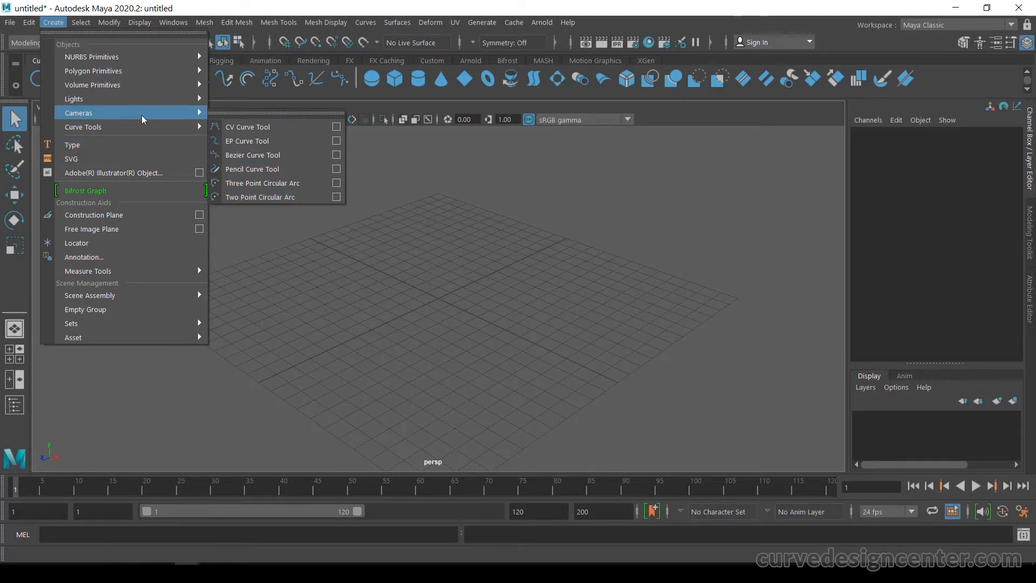
mouse_move(115, 60)
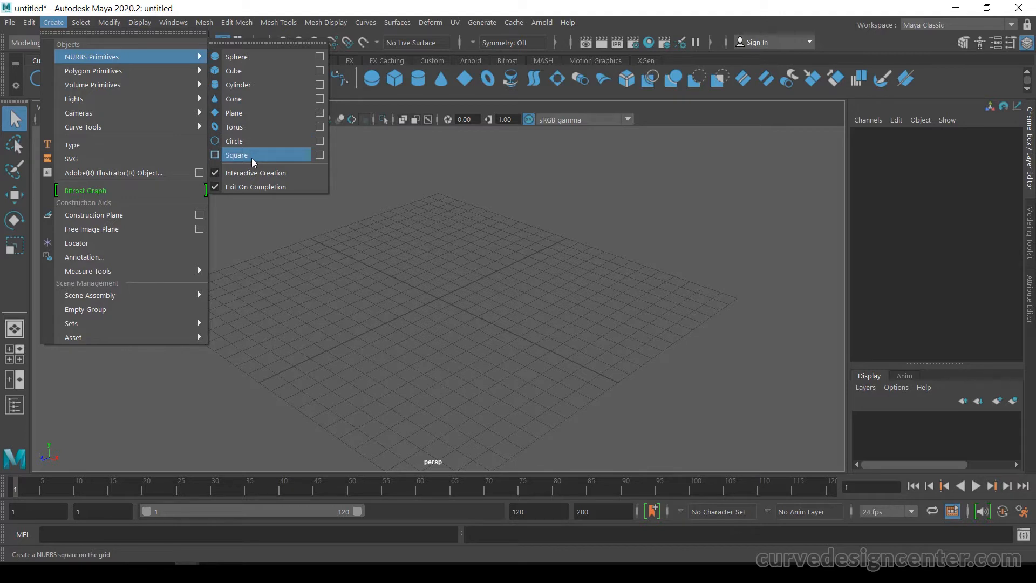
click(258, 42)
drag(256, 45, 104, 191)
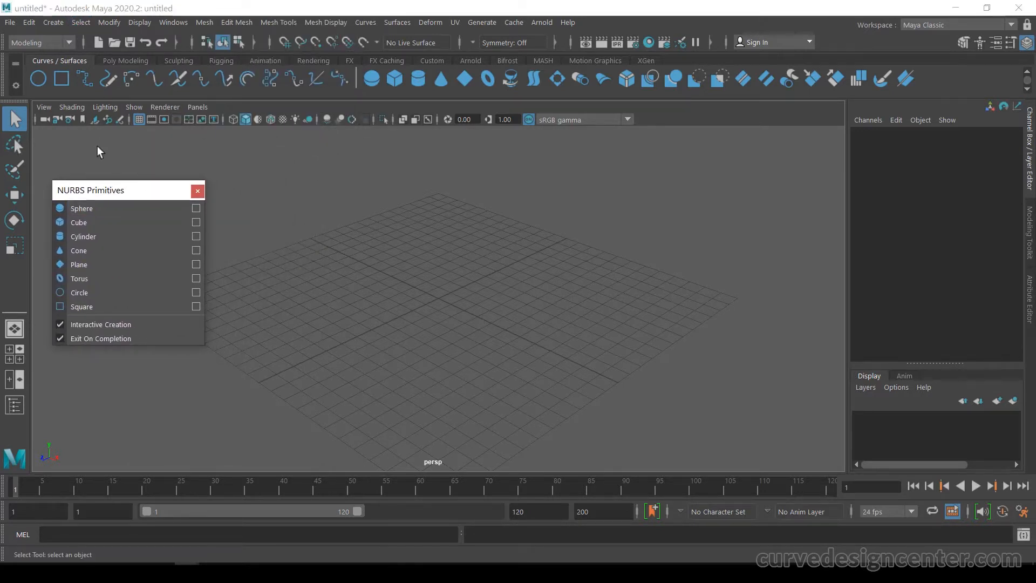
drag(110, 196, 108, 171)
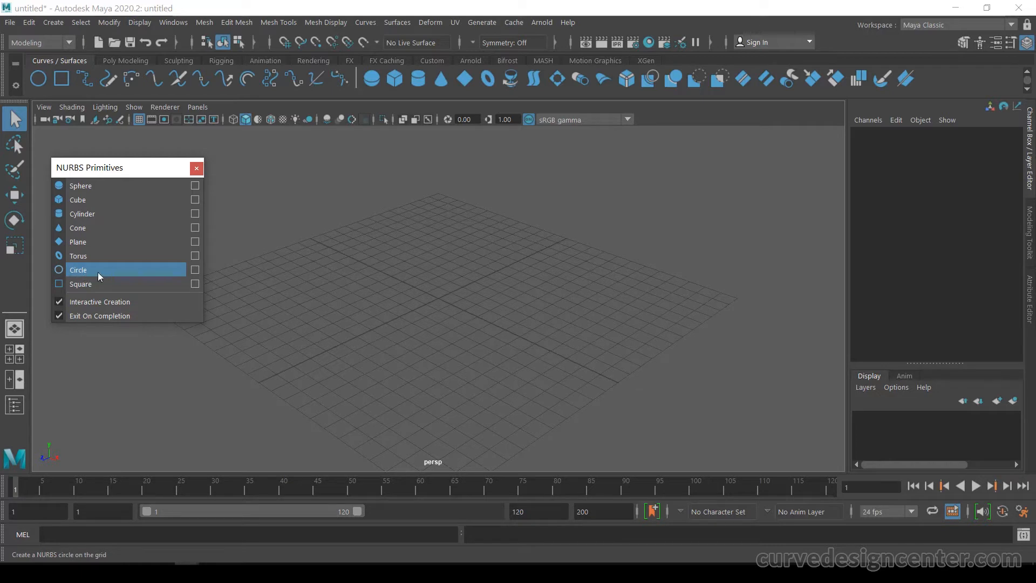
- Reset the NURBS Circle tool settings to their defaults and set the single-click radius to 5
click(195, 269)
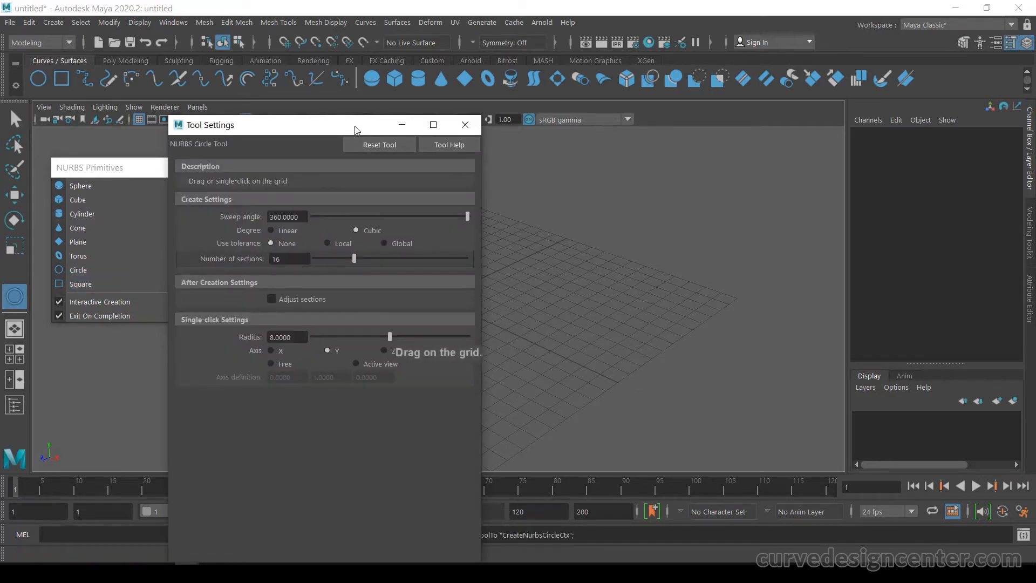
drag(354, 129, 412, 27)
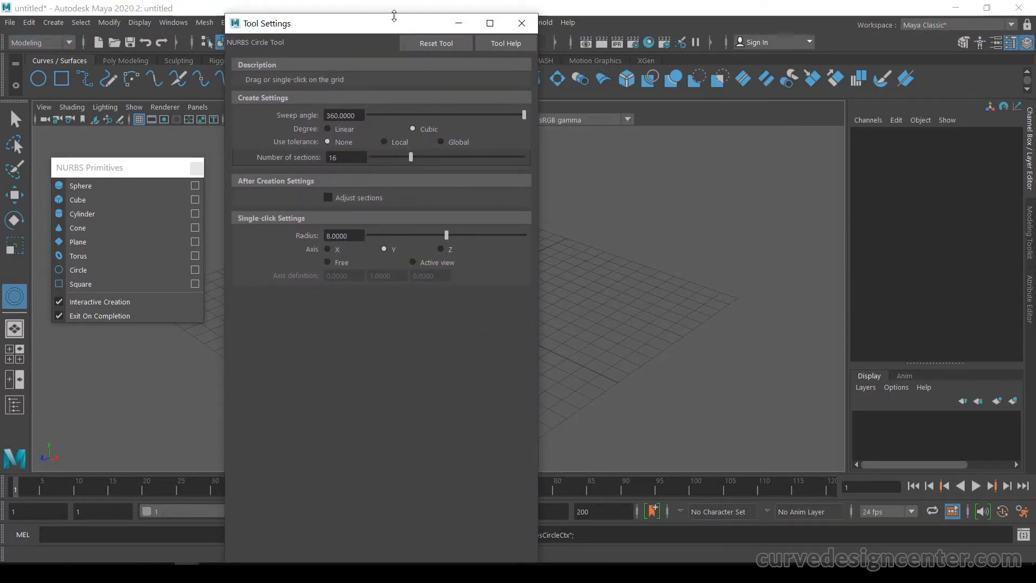
drag(394, 16, 387, 180)
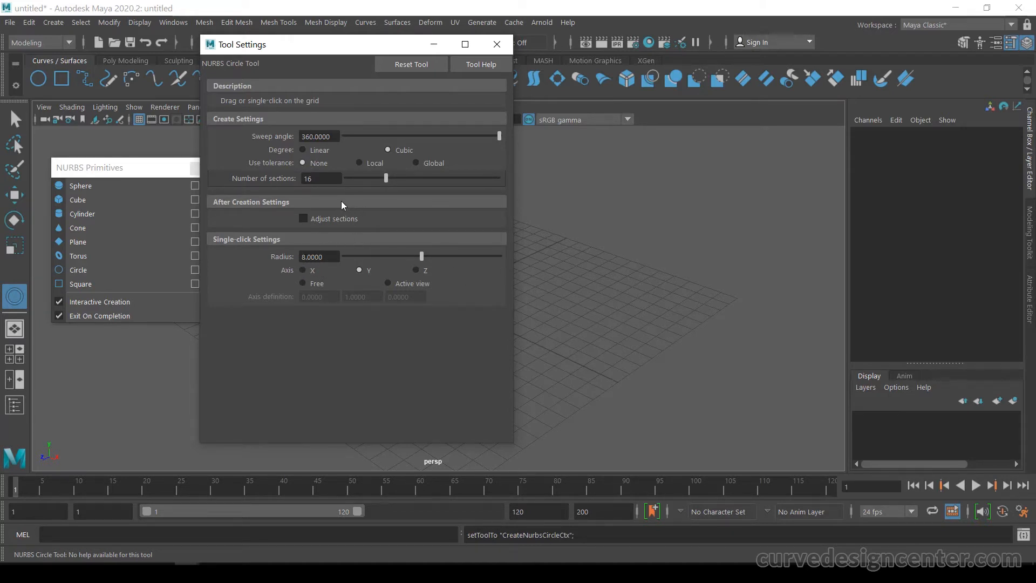
click(411, 67)
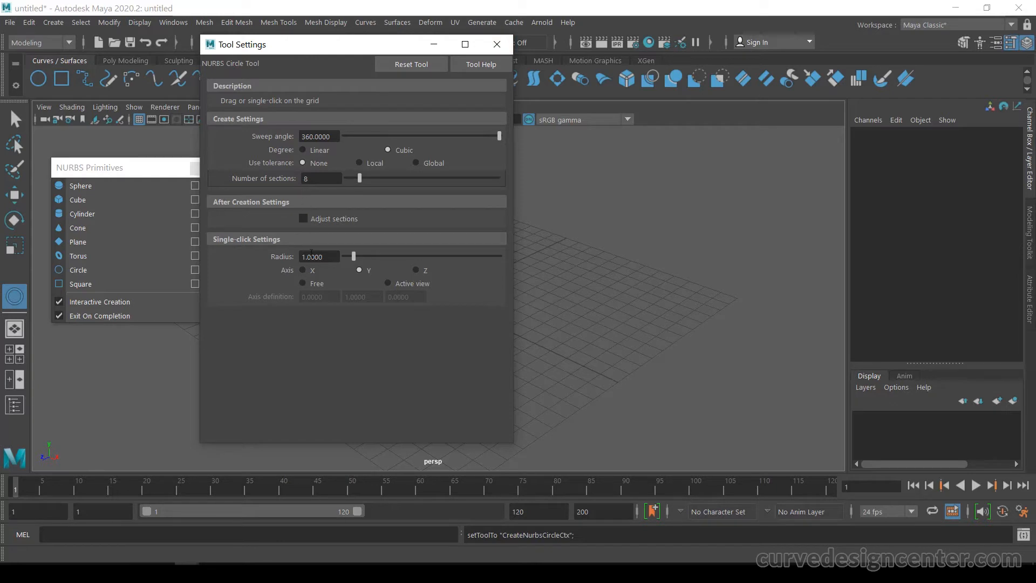
drag(334, 258, 282, 261)
text(5)
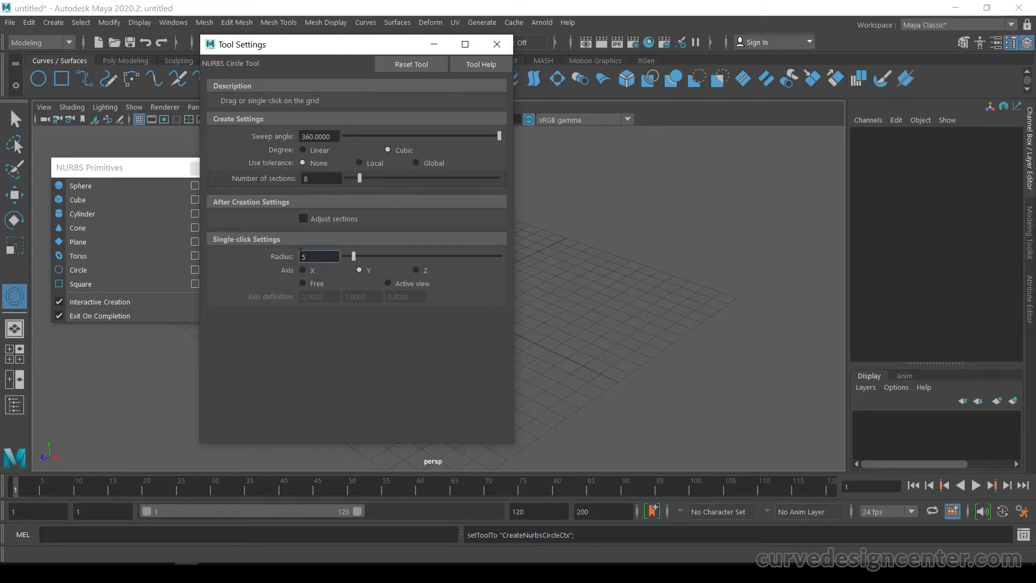
click(497, 47)
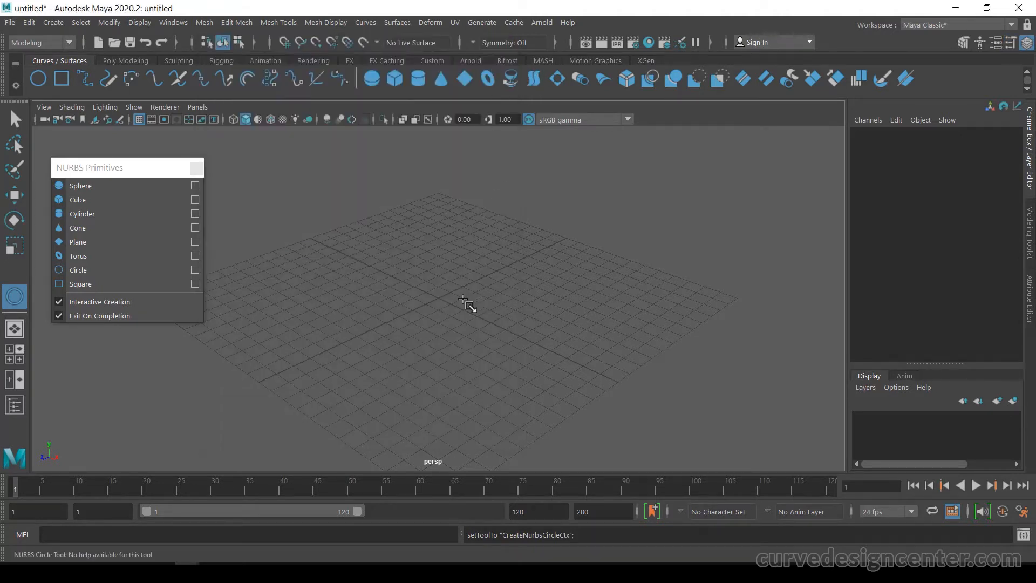
- Draw one NURBS circle near the grid centre and a second of about 5.5 radius around X 3.6, Z -11.7
drag(432, 299, 519, 300)
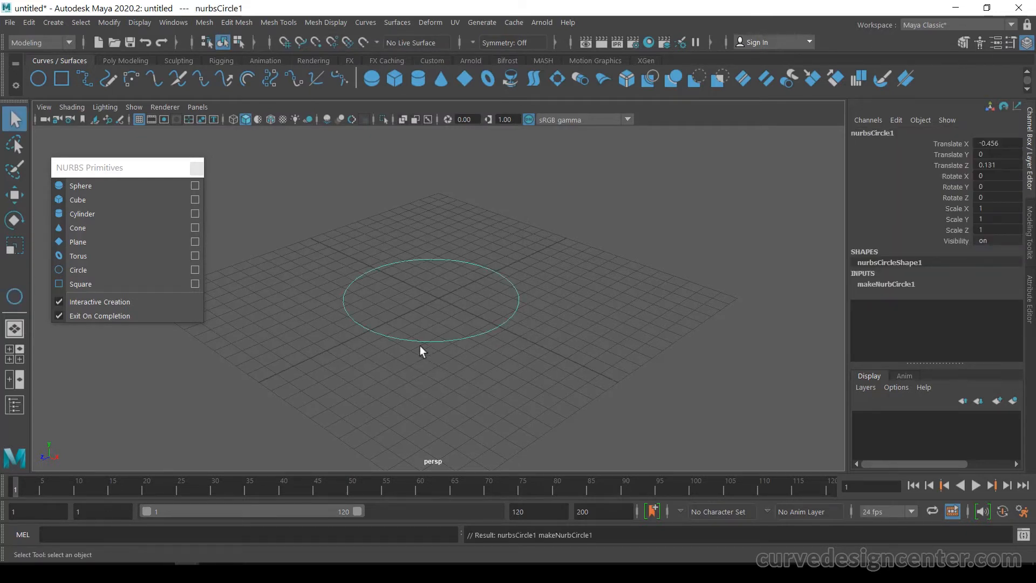
click(83, 272)
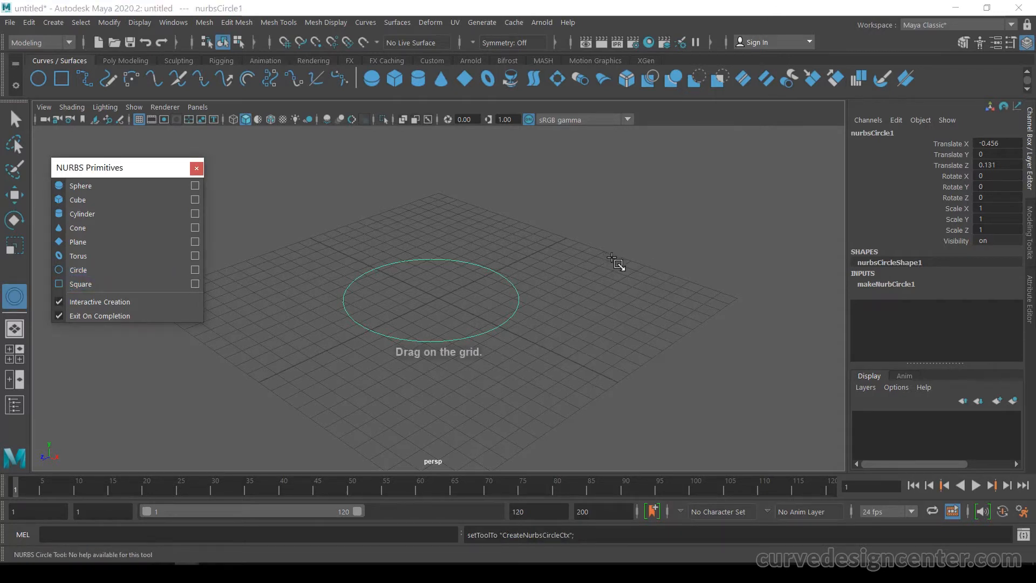
drag(612, 259, 642, 299)
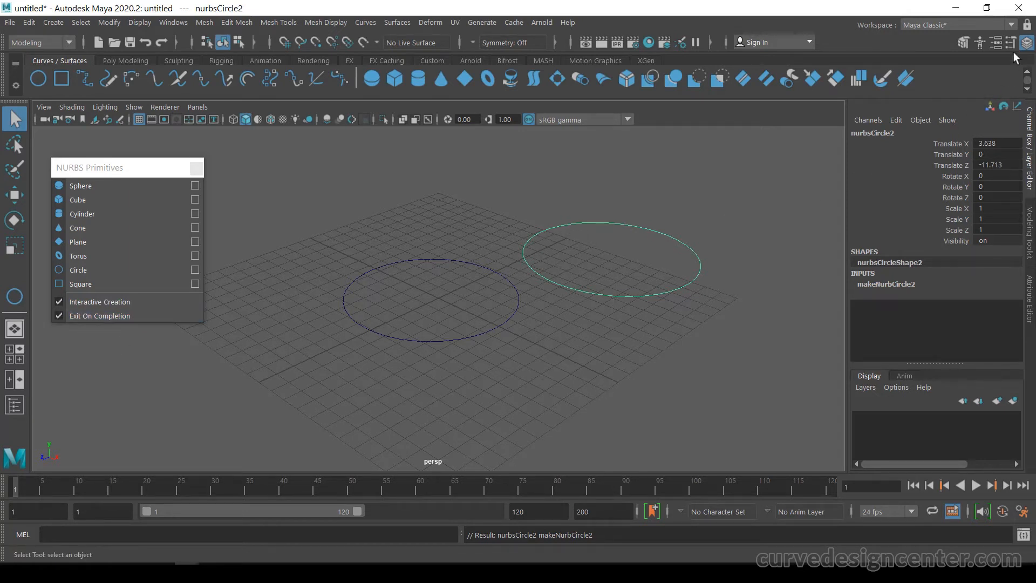
- In the second circle's creation history, set the sweep to about 346, the radius to about 5.35 and the sections to 33
click(998, 42)
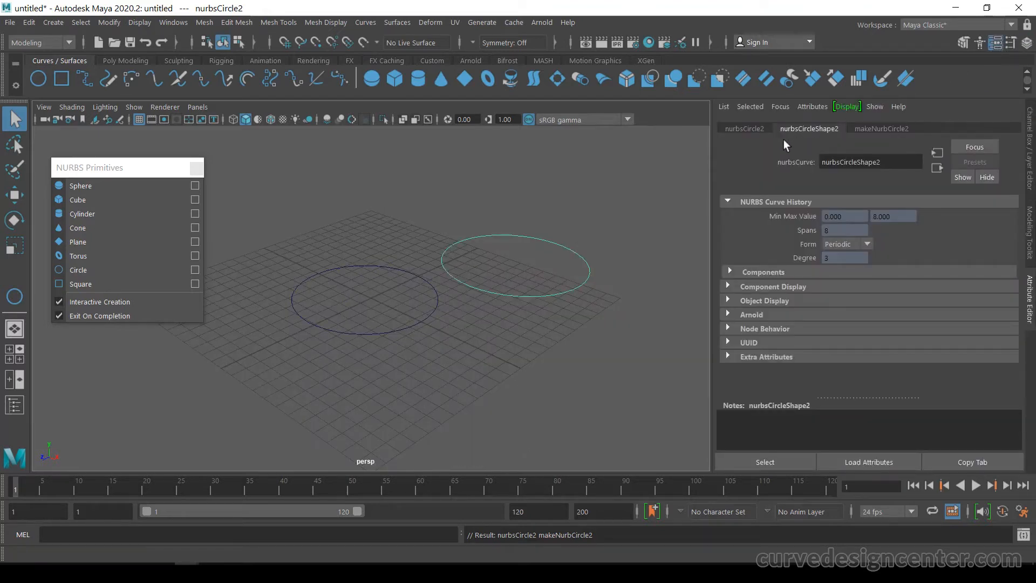
click(883, 128)
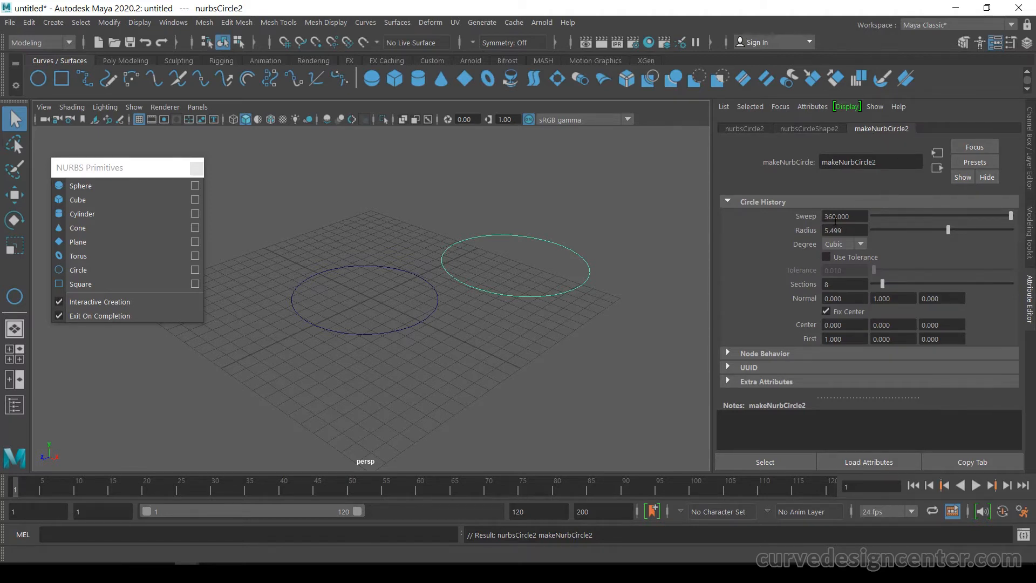
drag(1010, 212, 947, 233)
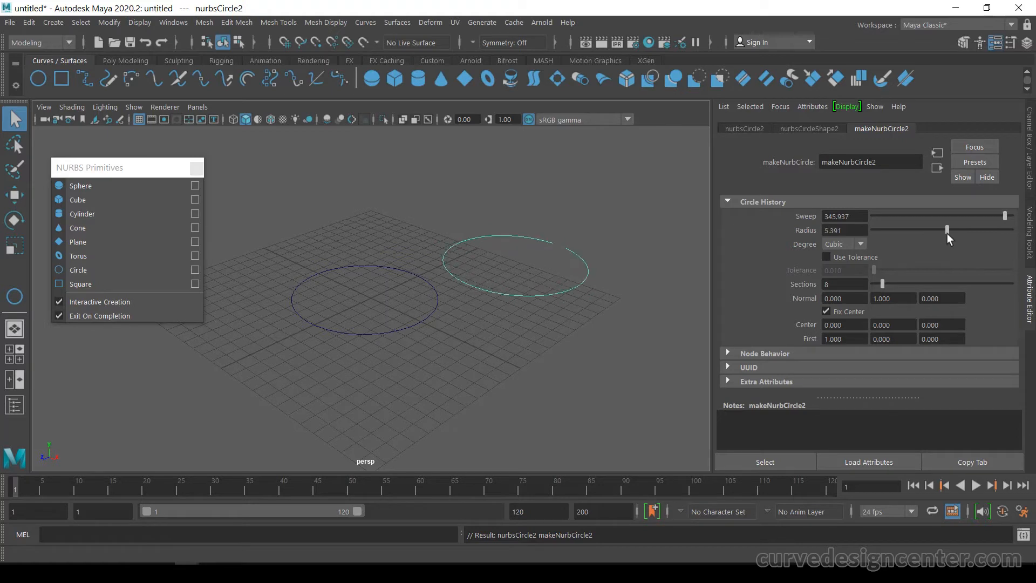
click(855, 241)
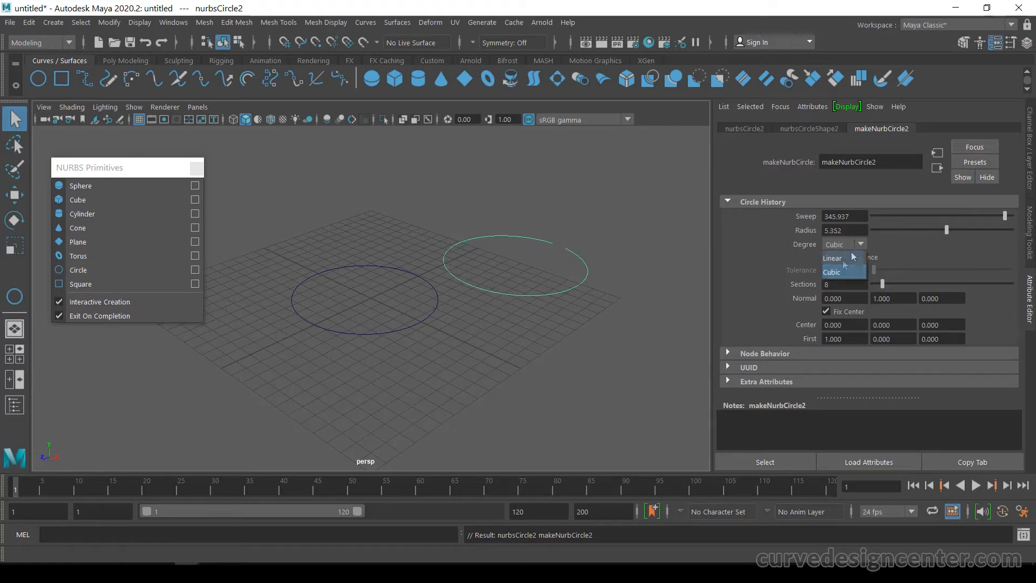
click(843, 259)
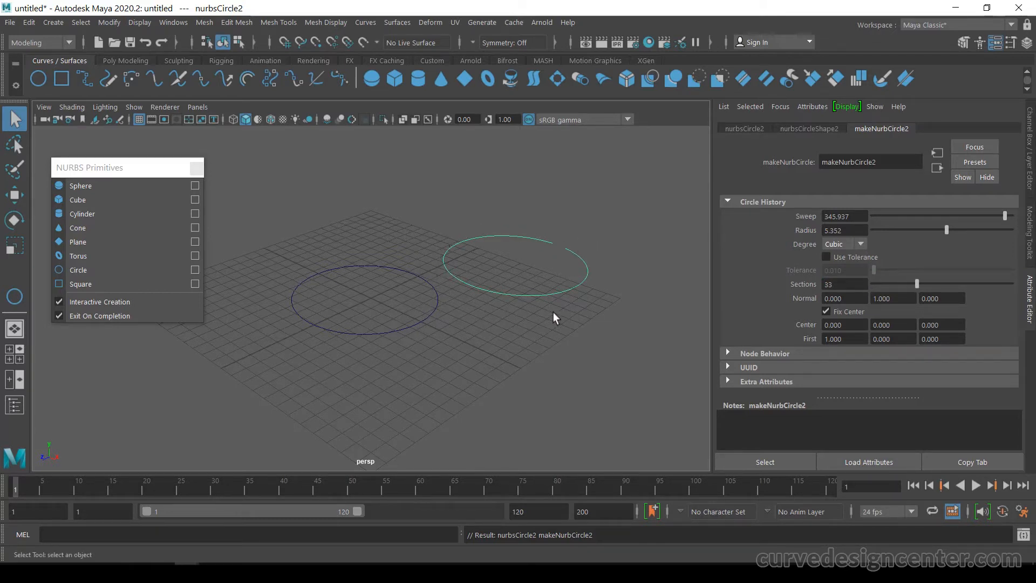
- Display the second circle's control vertices and move one on the side facing the first circle inward to form a notch
right_drag(543, 264, 477, 224)
scroll(504, 225, up, 3)
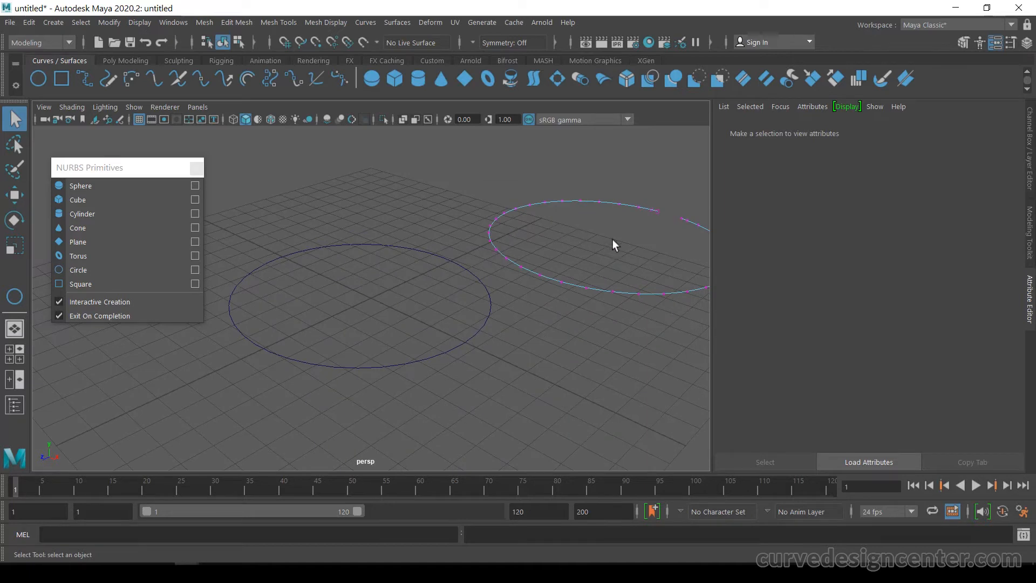
alt+middle_drag(613, 238, 426, 295)
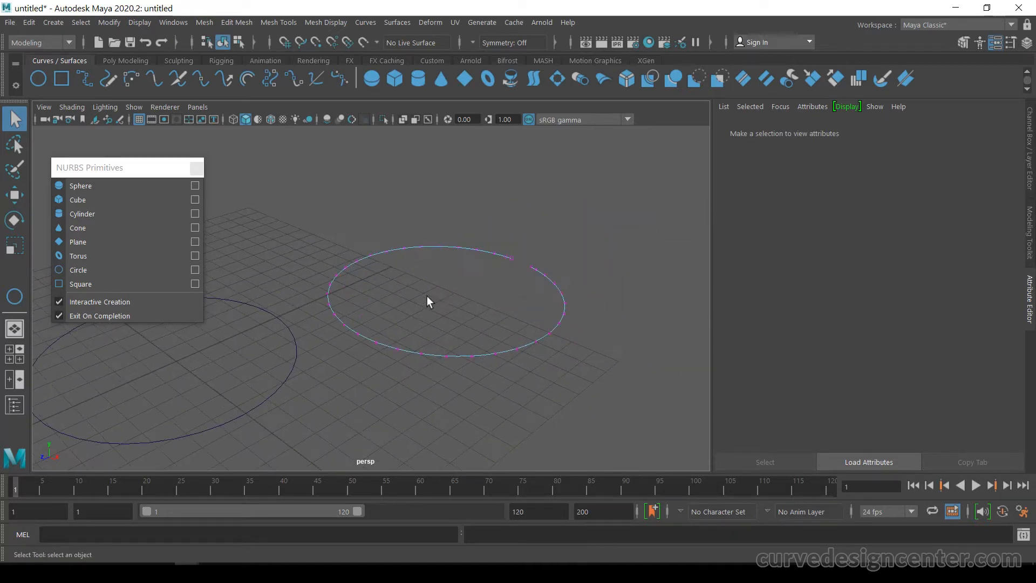
click(327, 294)
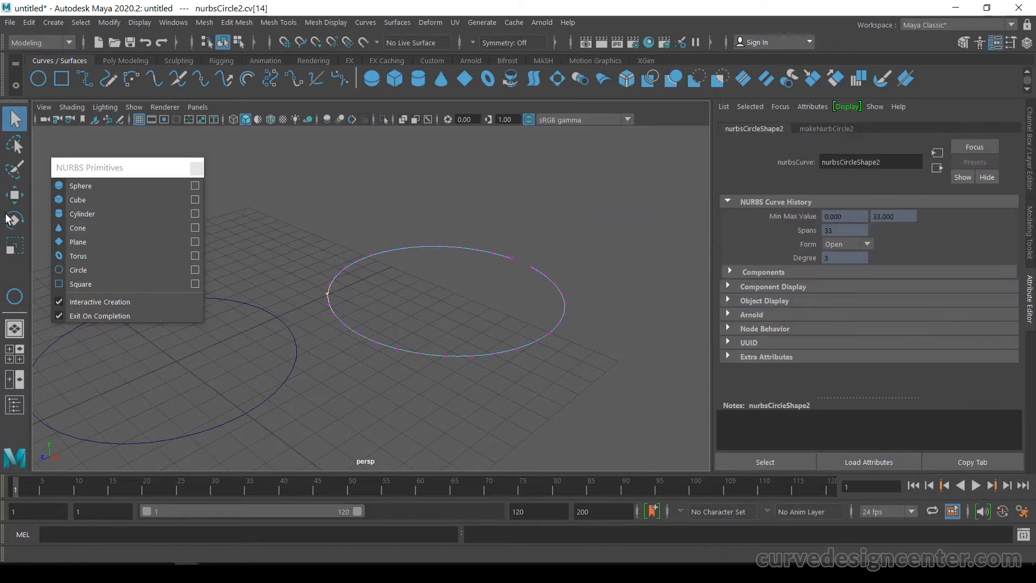
click(15, 194)
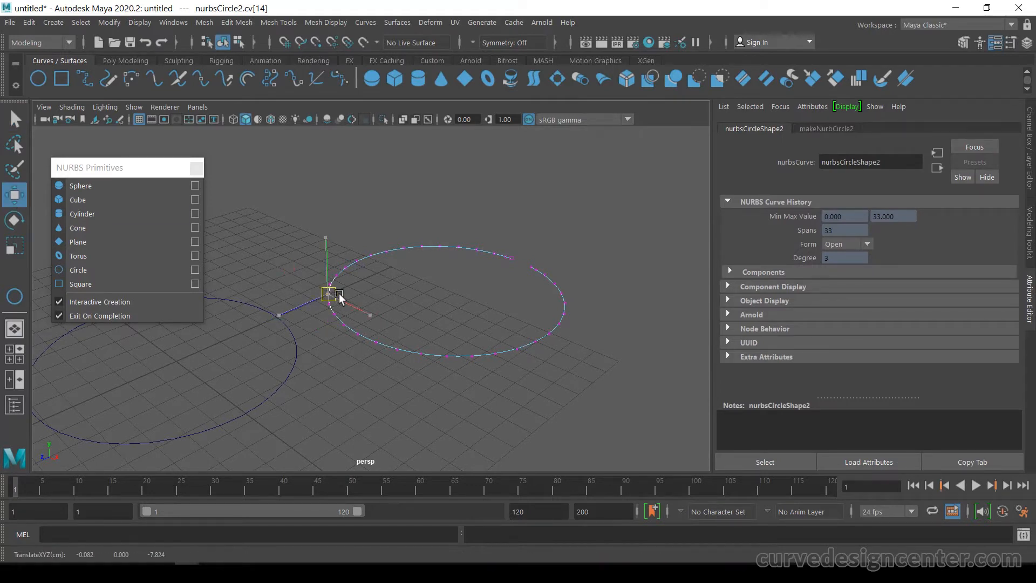
drag(340, 301, 399, 323)
- Pull control vertices inward at two more places on the second circle's near side, then return to object mode and reselect the curve
click(445, 363)
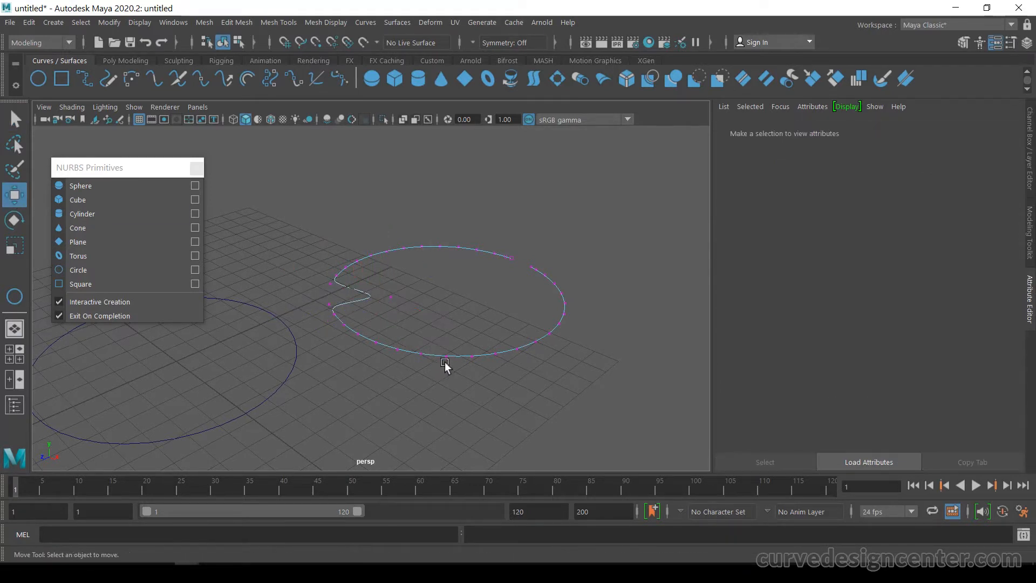
click(422, 356)
drag(423, 359, 426, 305)
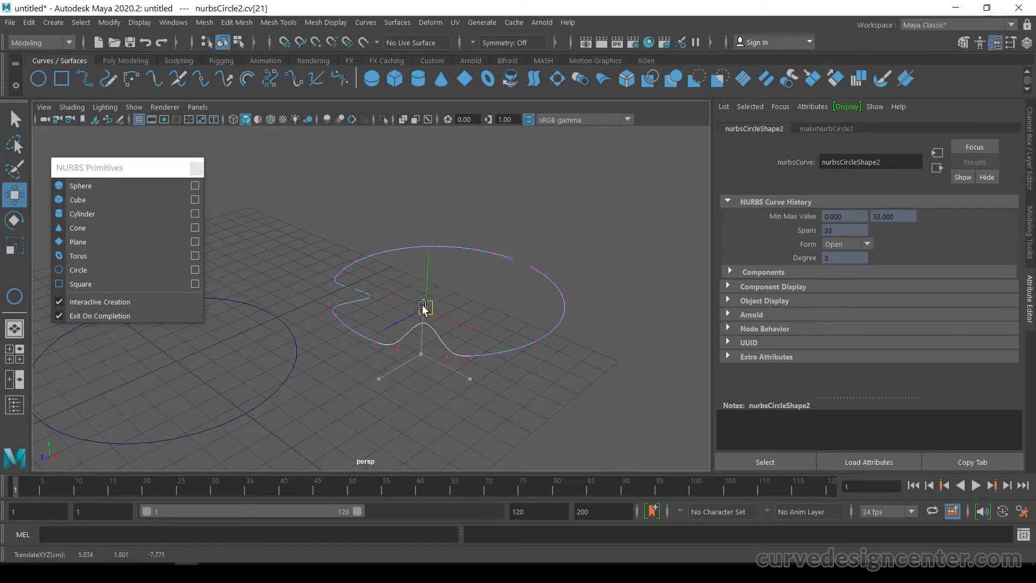
mouse_move(522, 318)
mouse_down()
mouse_move(552, 352)
mouse_move(504, 313)
mouse_up()
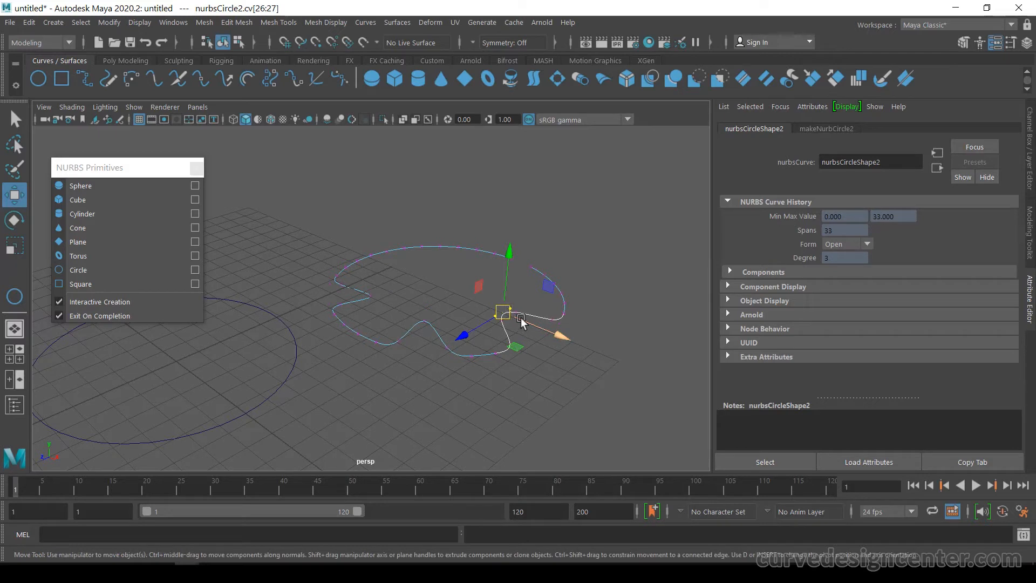
right_drag(521, 323, 588, 205)
click(620, 226)
click(406, 246)
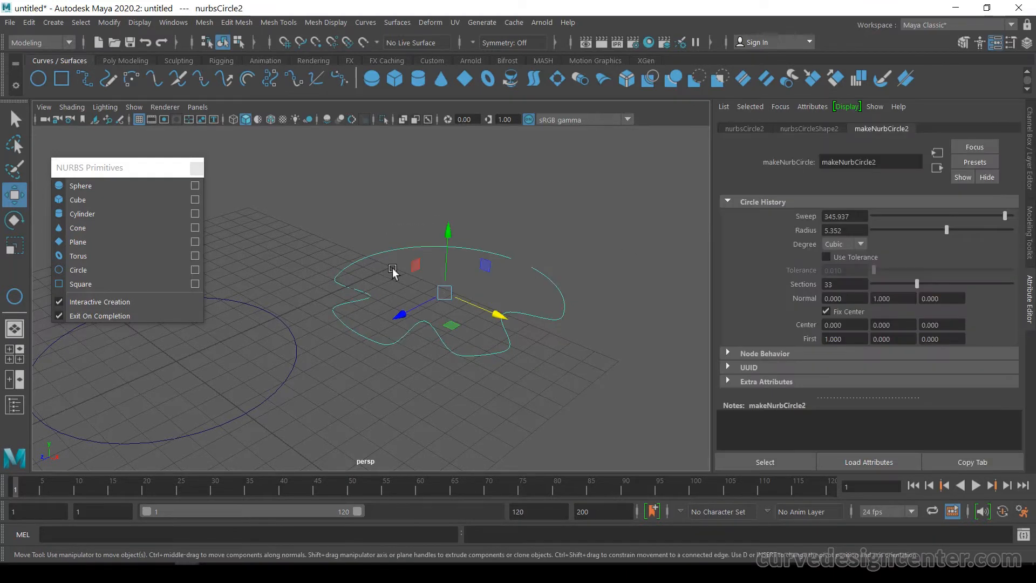
- Switch the reshaped curve to control vertex mode and back to object mode
scroll(532, 290, down, 3)
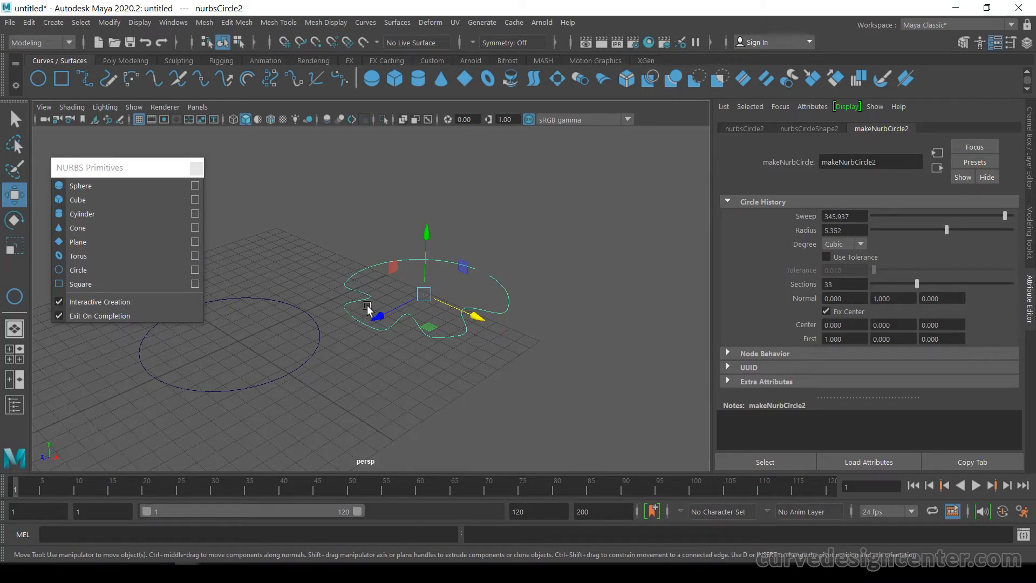
right_click(395, 298)
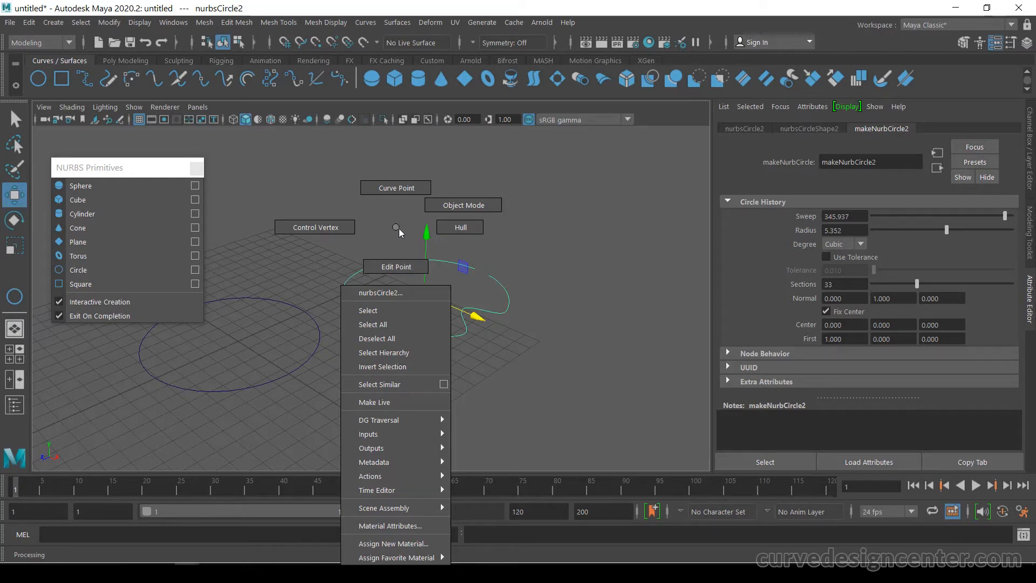
right_drag(400, 228, 332, 231)
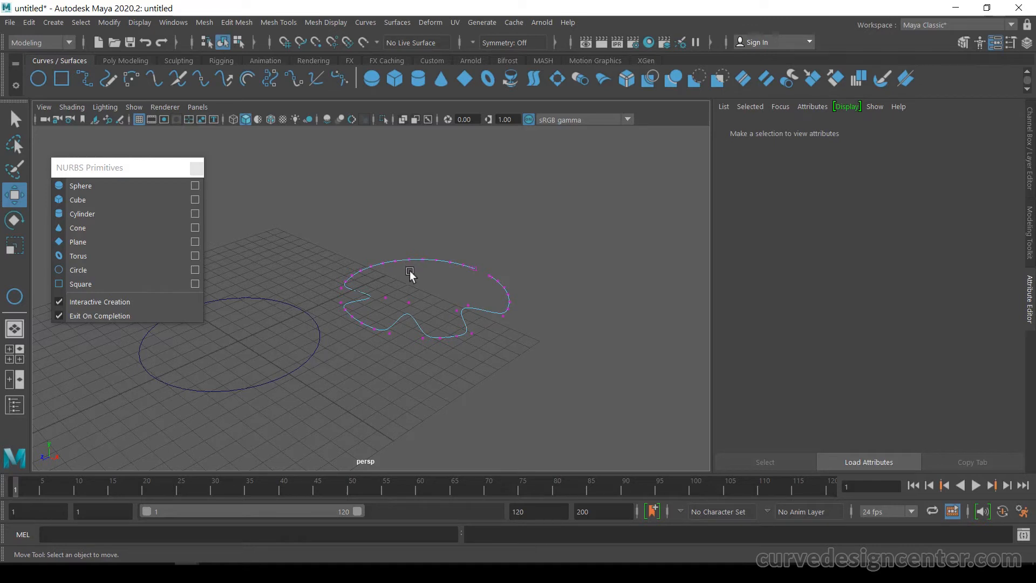
right_drag(411, 276, 475, 213)
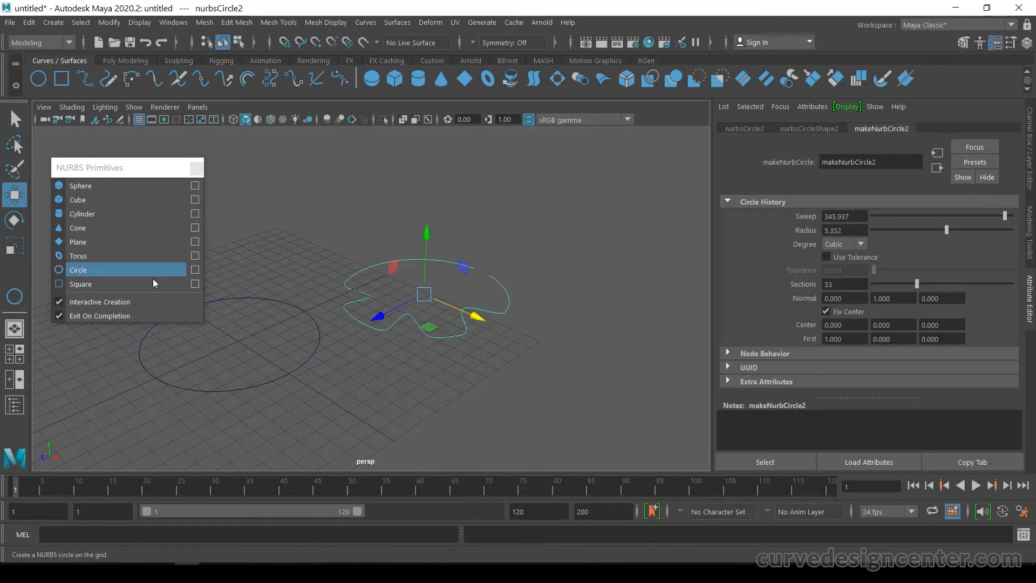
- Select both NURBS circles in the perspective view and delete them
click(79, 285)
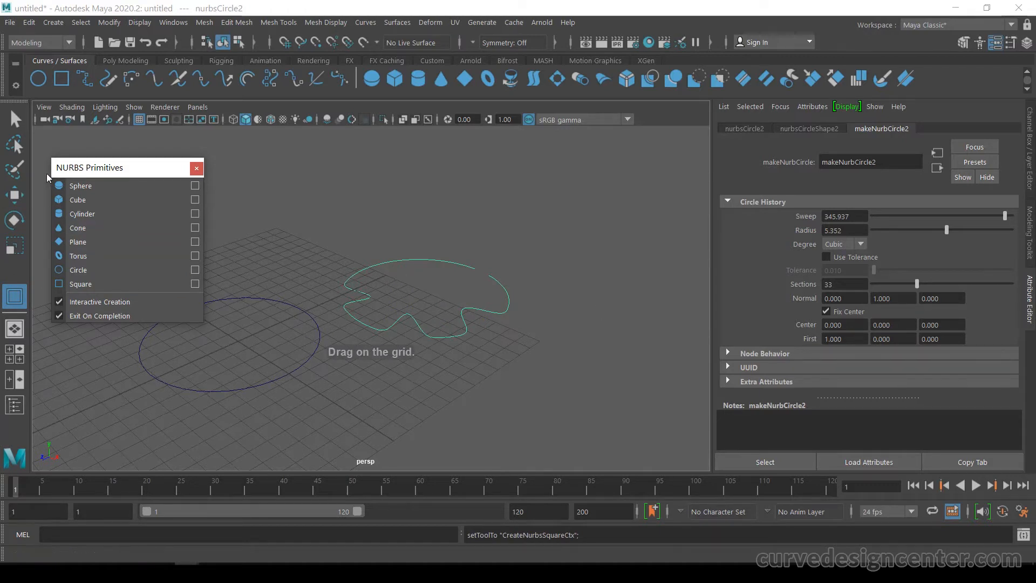
click(15, 119)
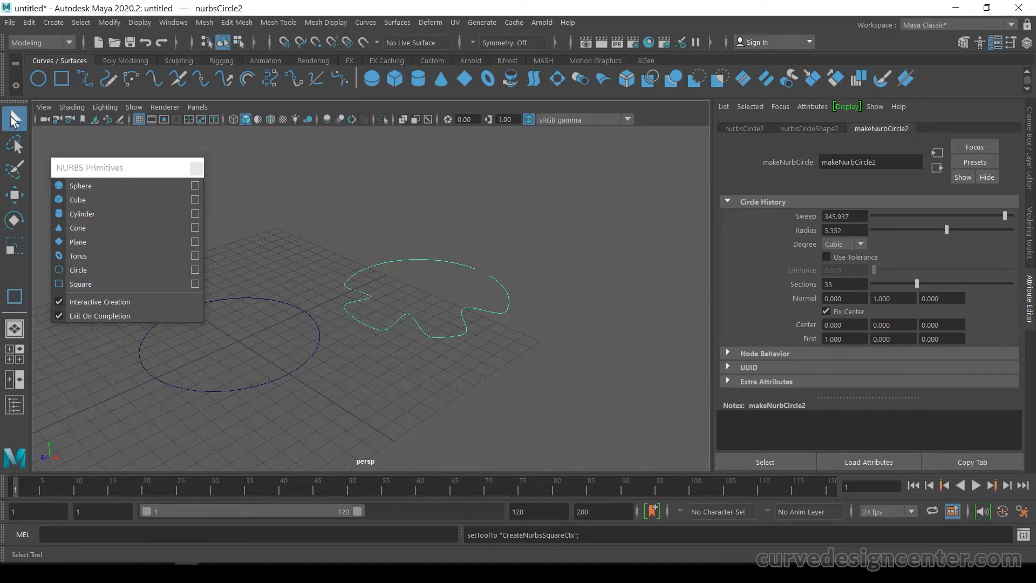
drag(274, 258, 410, 382)
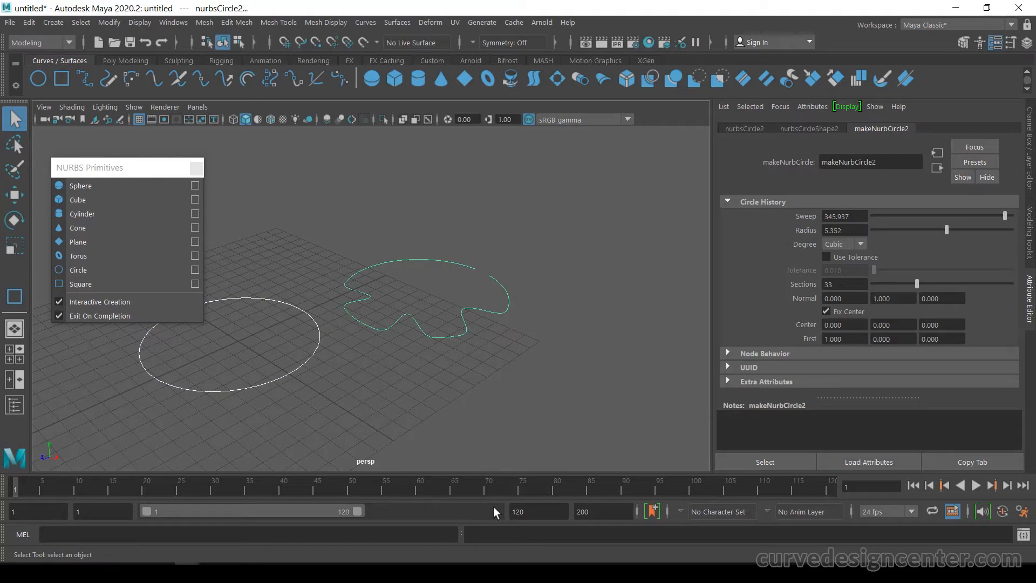
key(Delete)
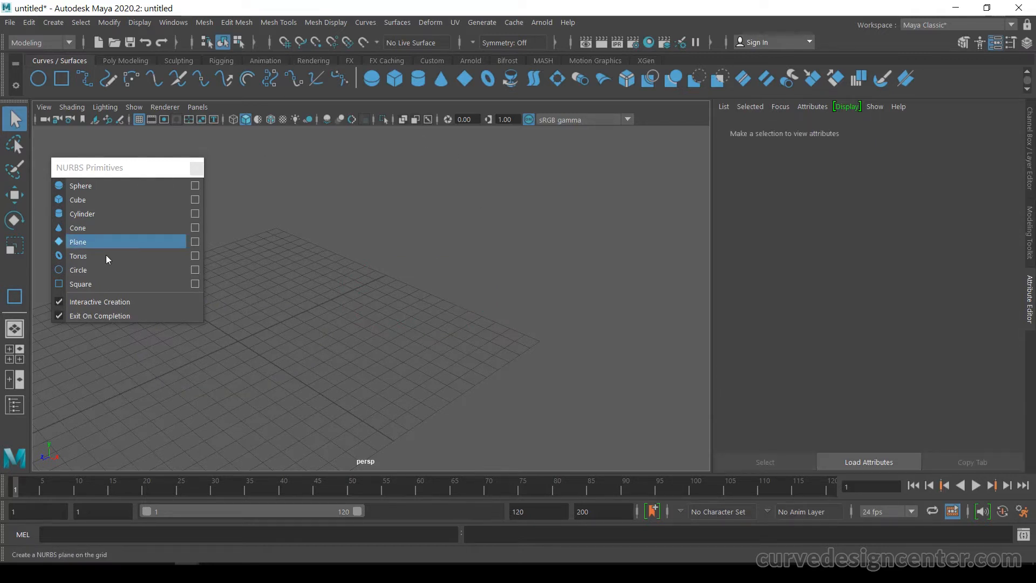
- Review the NURBS Square tool settings, keep them, and draw a rectangle about 17.2 by 8.4 units on the grid
click(195, 284)
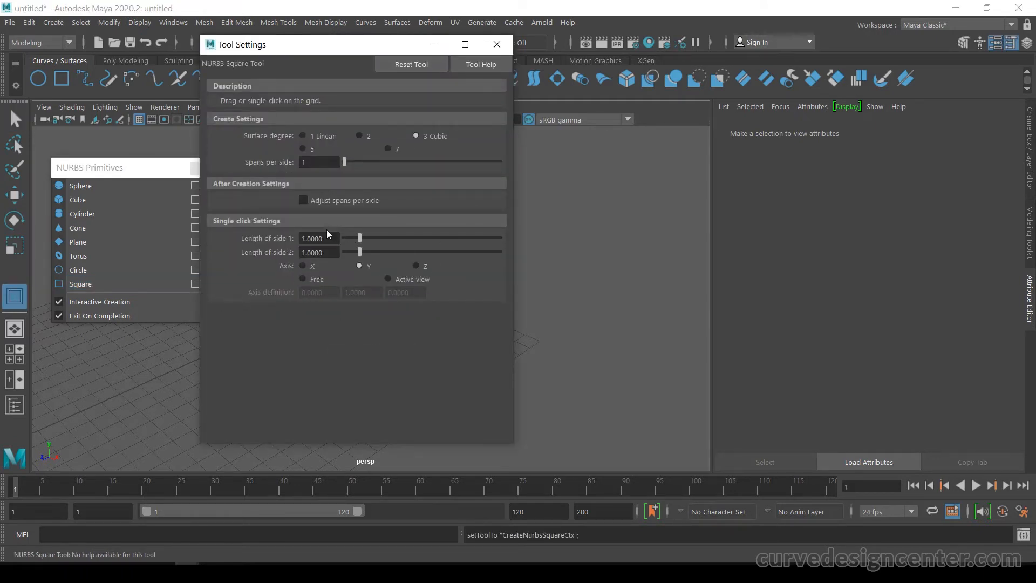
click(497, 43)
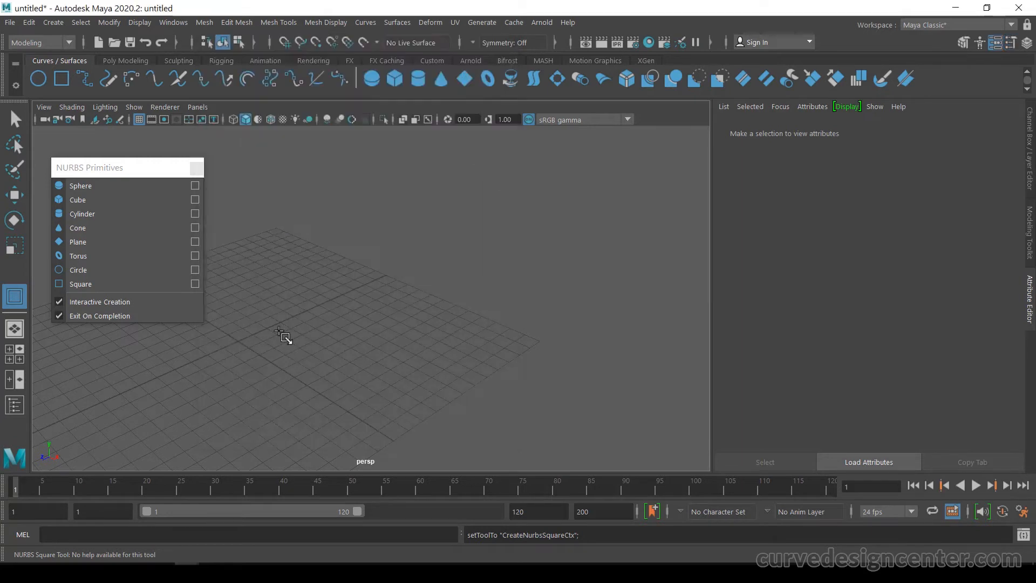
click(88, 284)
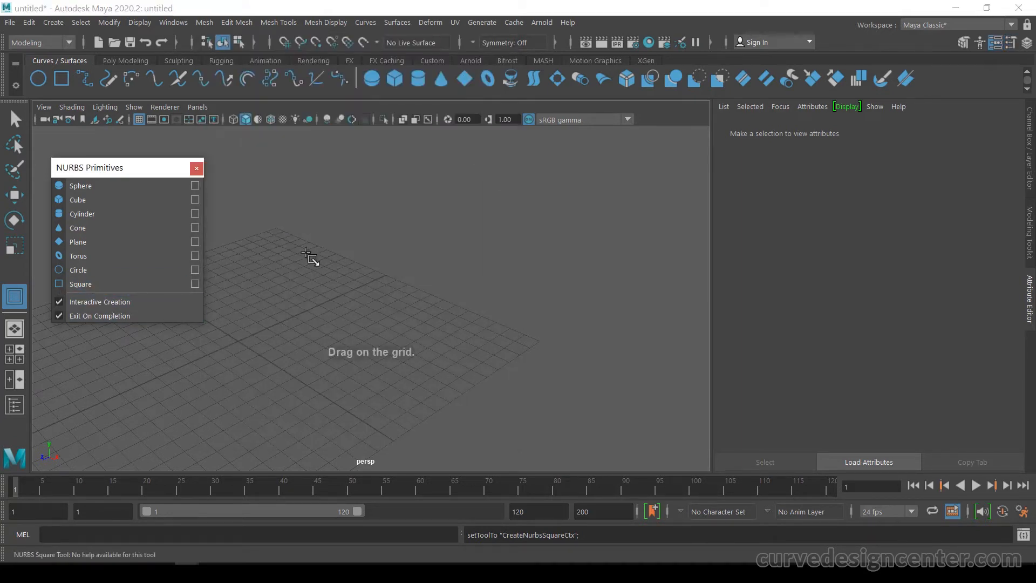
drag(309, 253, 409, 409)
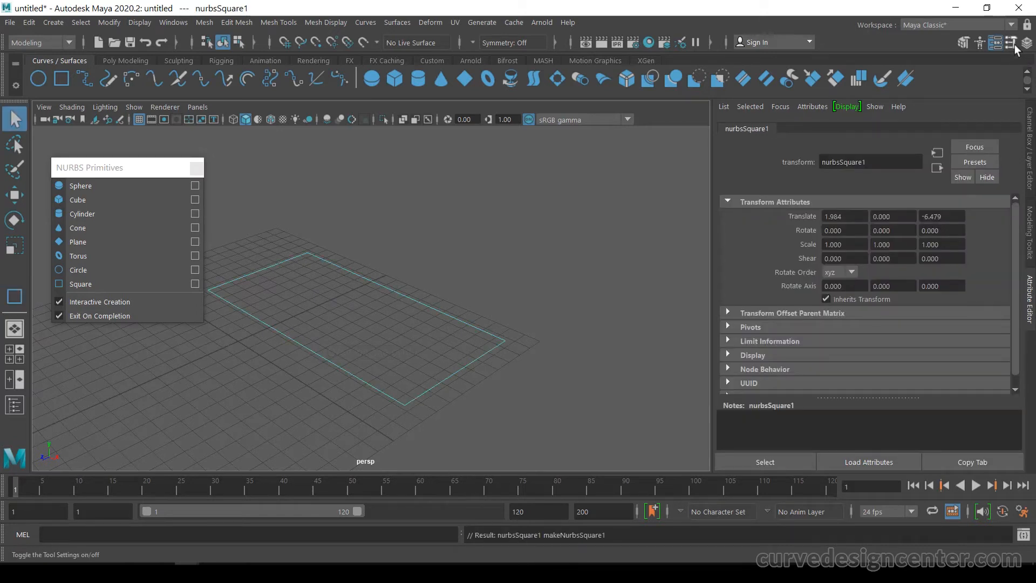
- In the square's creation history, set side length 1 to about 18.43 and side length 2 to about 8.24
click(434, 302)
drag(401, 342, 399, 333)
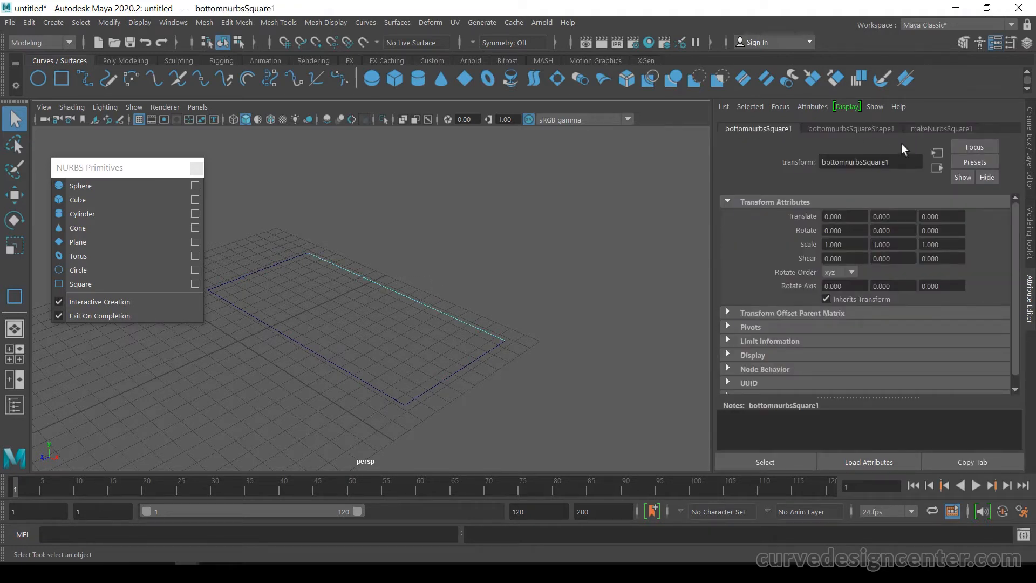
click(944, 130)
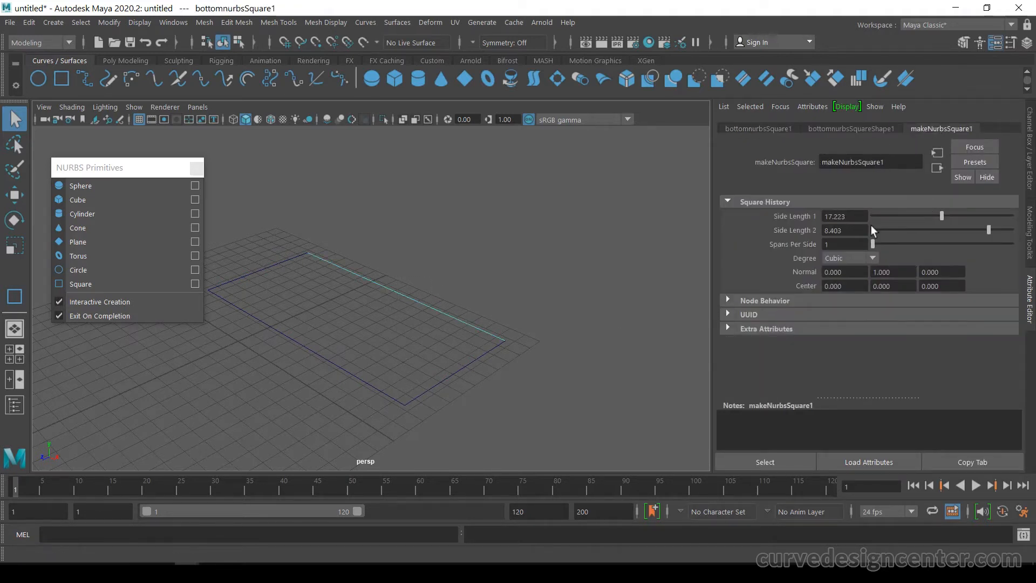
drag(940, 212, 985, 227)
- Examine the degree options in the square's creation history without changing the curve type
click(843, 257)
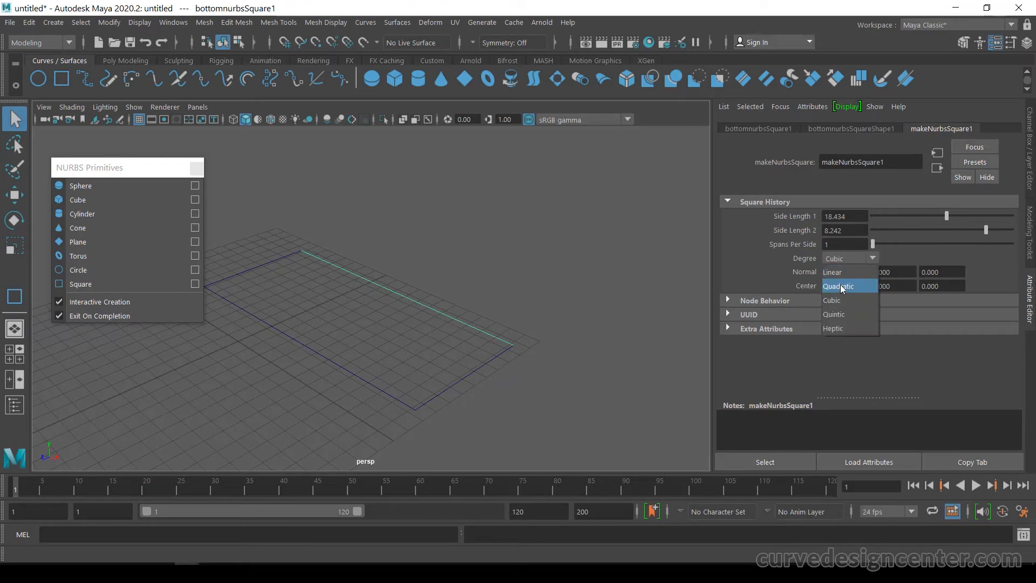
click(842, 38)
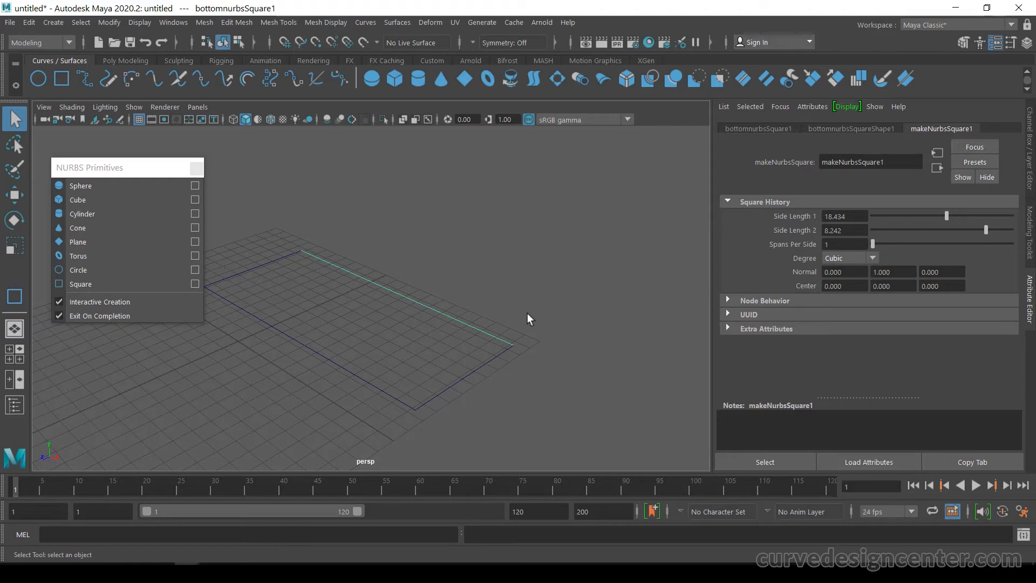
click(852, 259)
click(455, 268)
click(436, 278)
drag(380, 320, 389, 303)
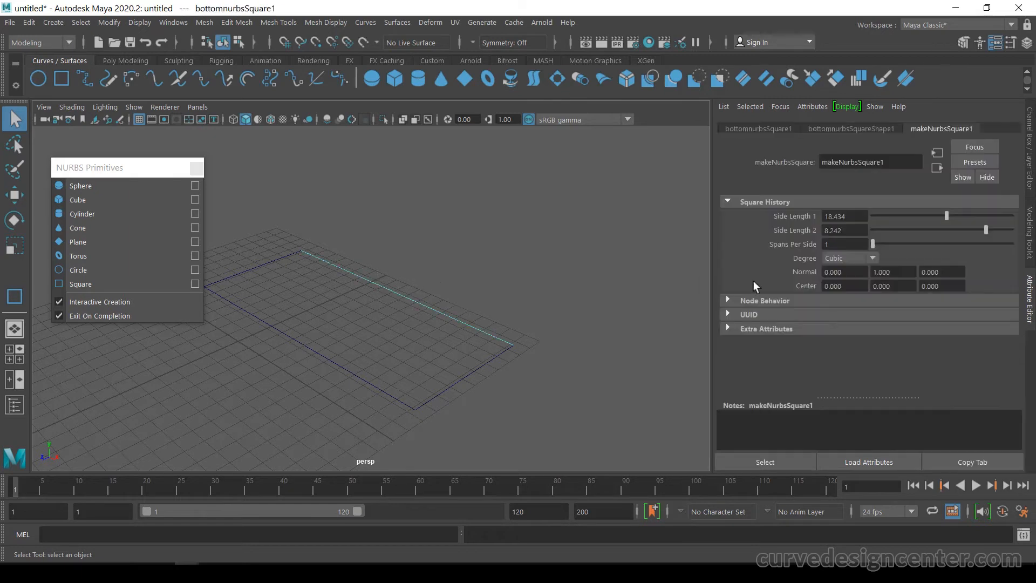
click(844, 260)
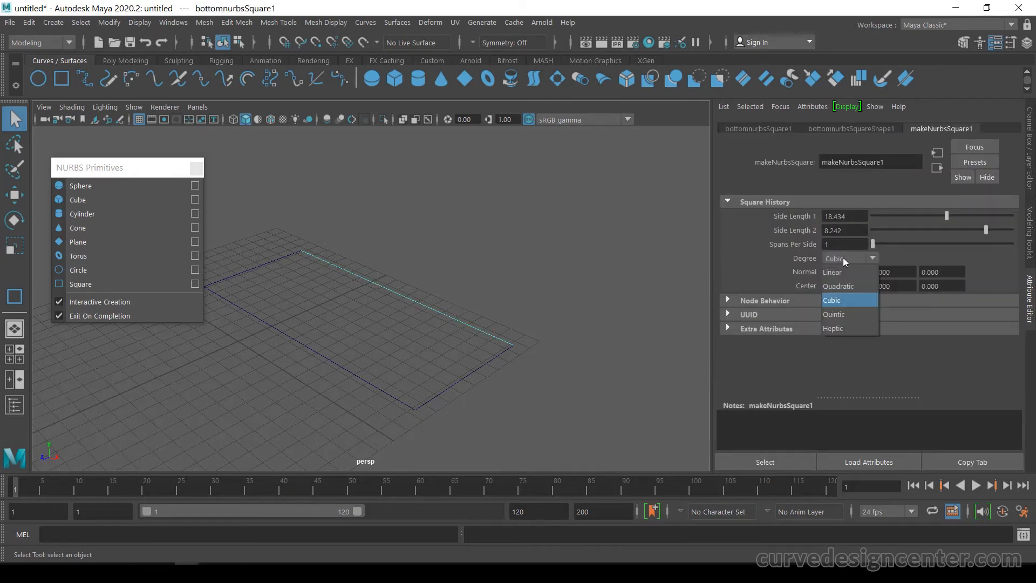
- Delete all four sides of the NURBS square and close the floating NURBS Primitives palette
click(247, 231)
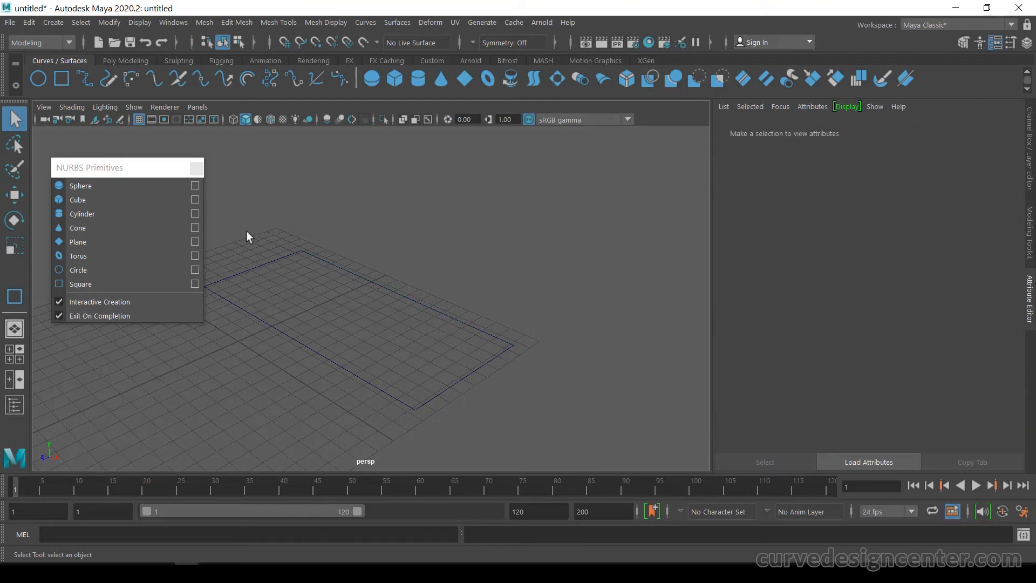
drag(246, 235, 538, 436)
key(Delete)
click(197, 168)
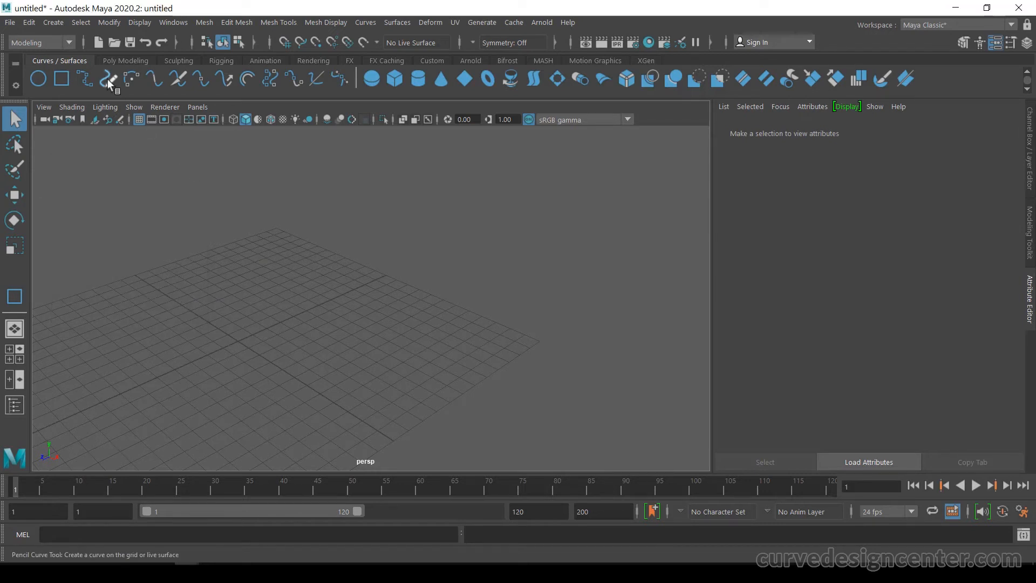
- Detach the Curve Tools list as a floating palette and place it over the viewport's empty area
click(54, 22)
mouse_move(109, 130)
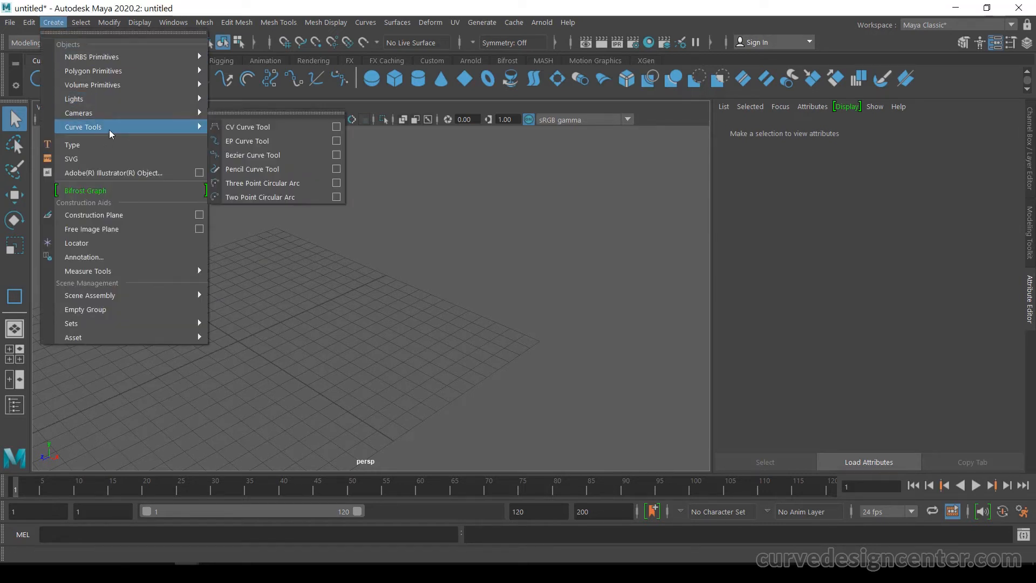
click(273, 114)
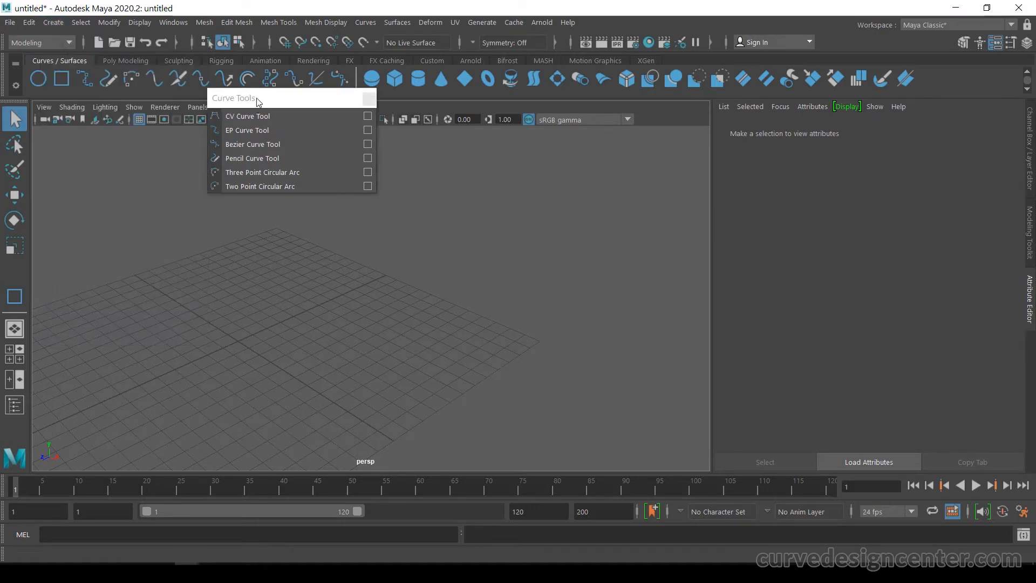
drag(256, 98, 153, 199)
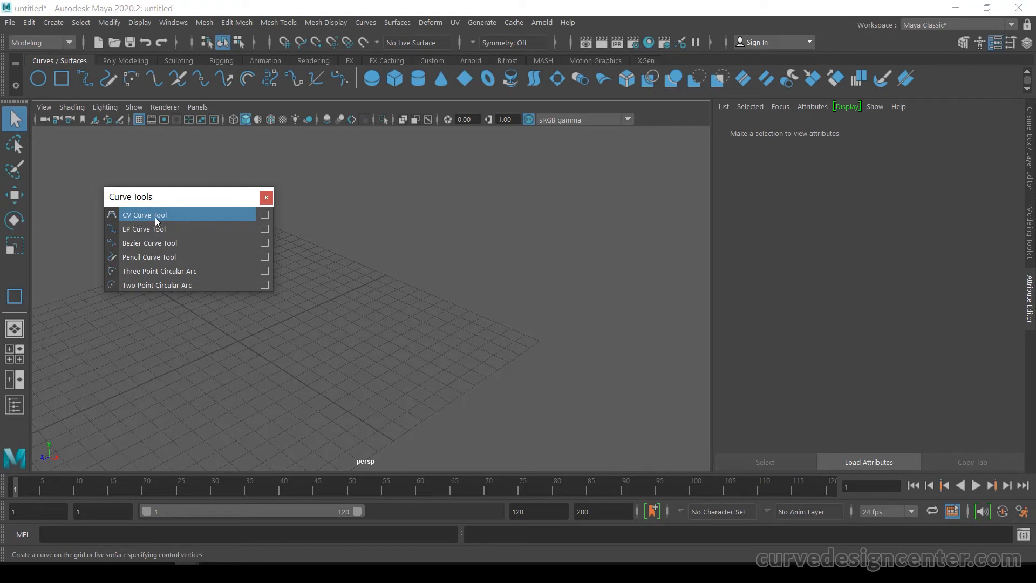
- Switch the viewport from the perspective view to the full-size top view
key(space)
key(space)
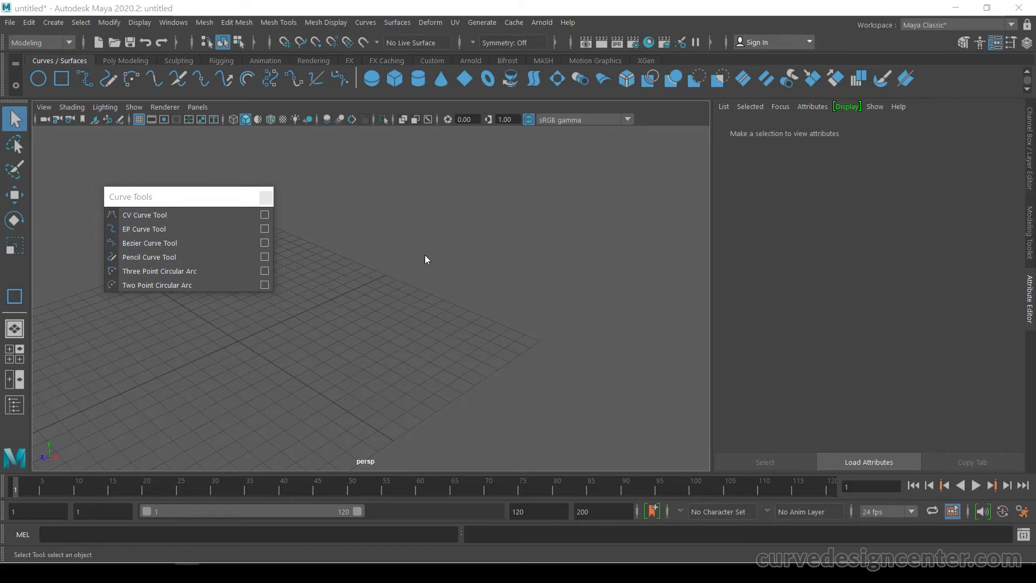
key(space)
key(space)
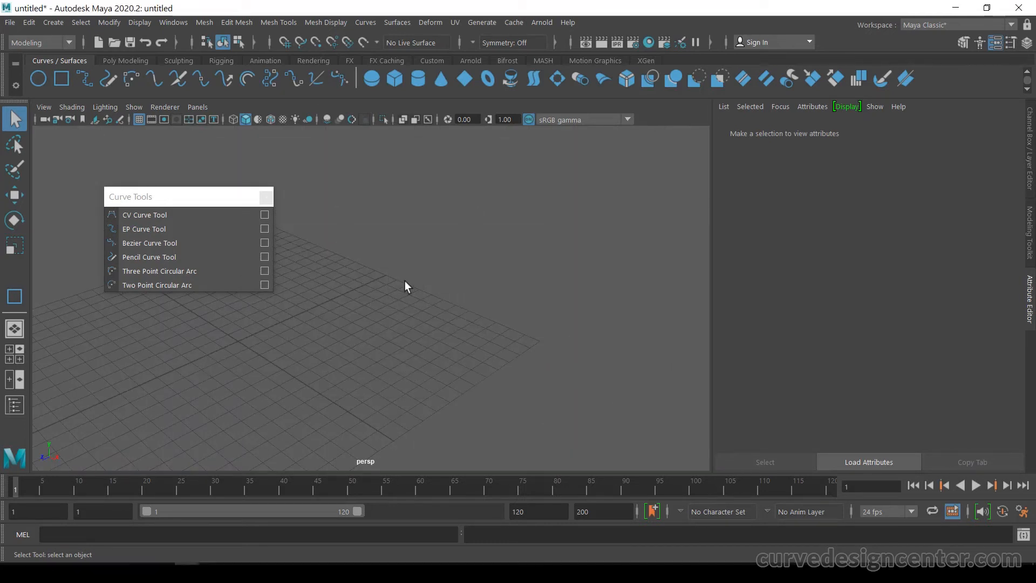
key(space)
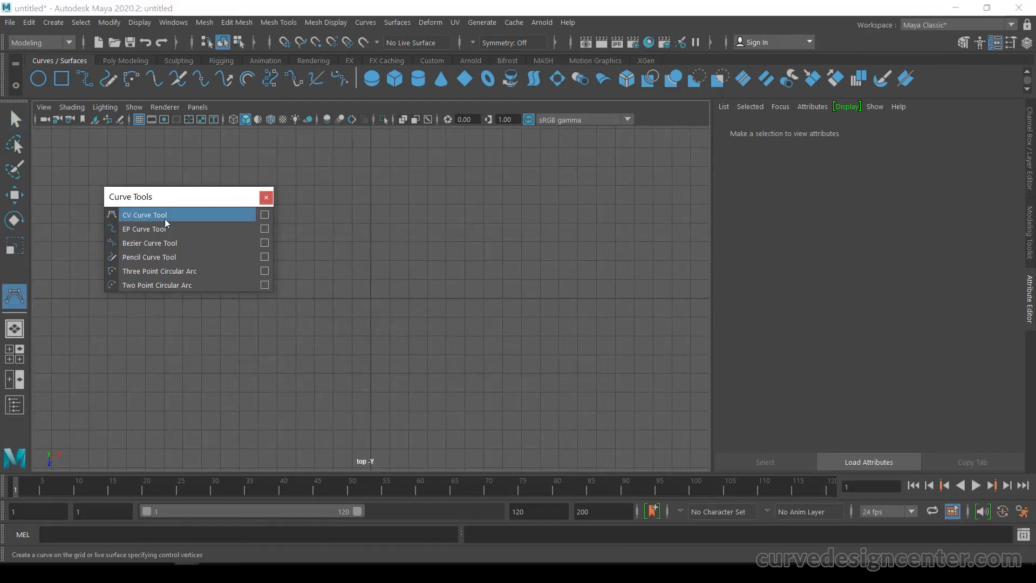
- Start a CV curve above the origin and place six control vertices in a wide arch that turns back below the X axis
click(165, 223)
click(302, 229)
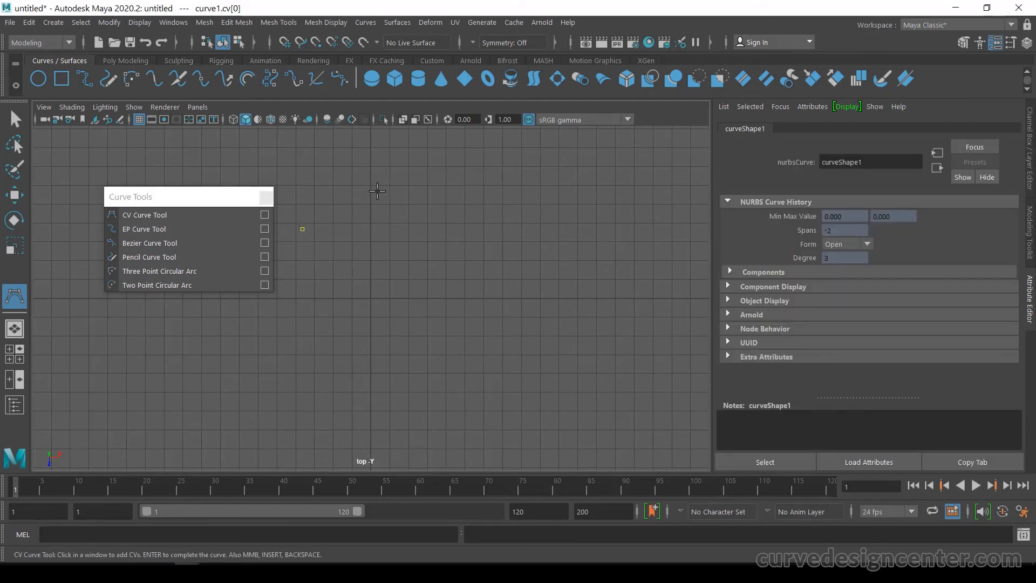
click(387, 185)
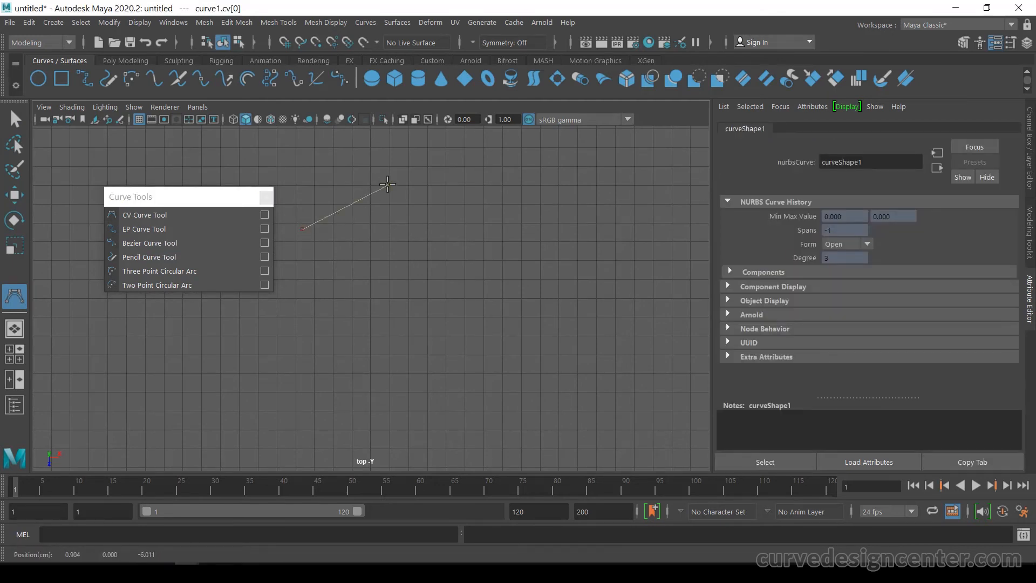
click(489, 190)
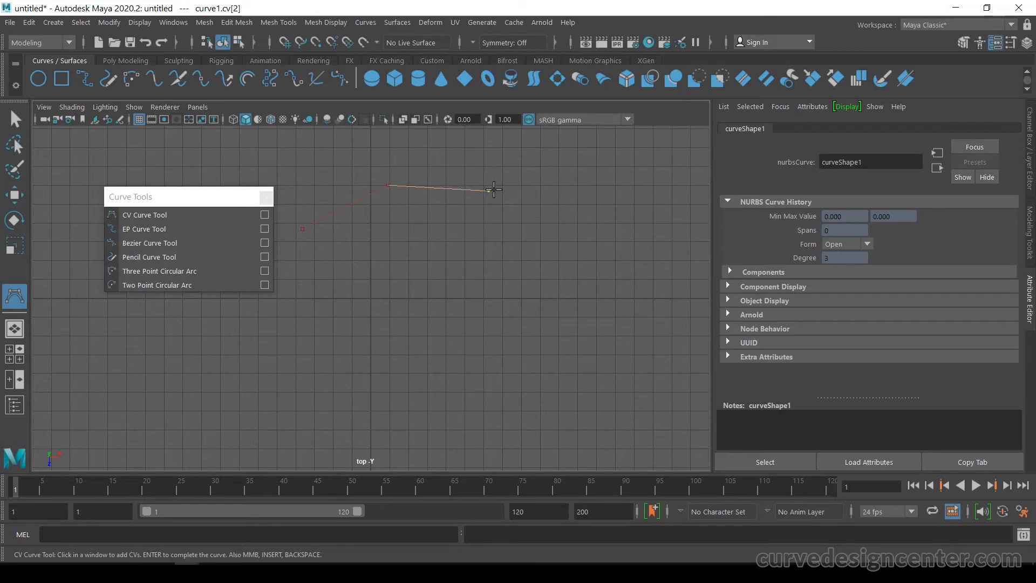
click(554, 224)
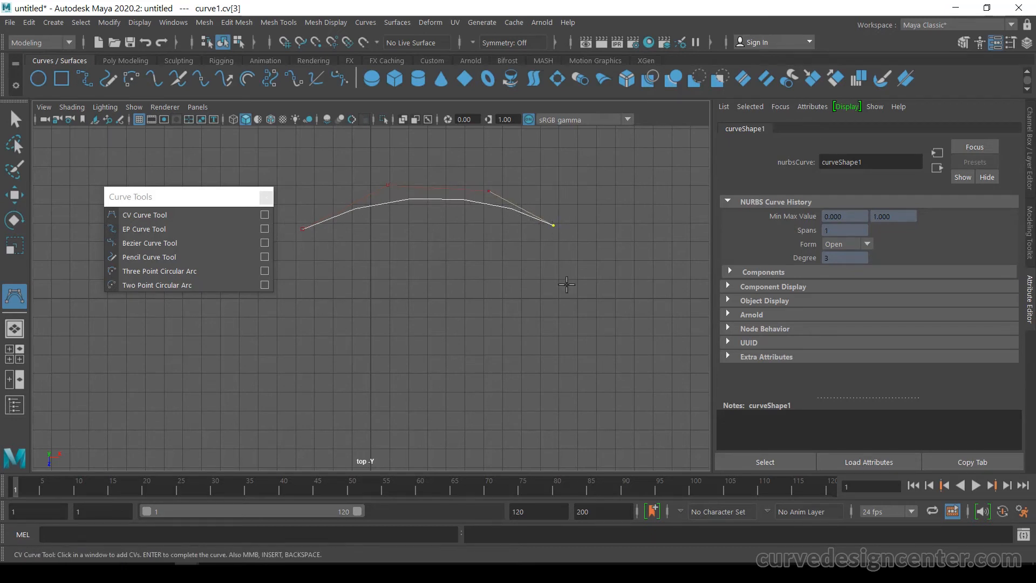
click(565, 295)
click(498, 336)
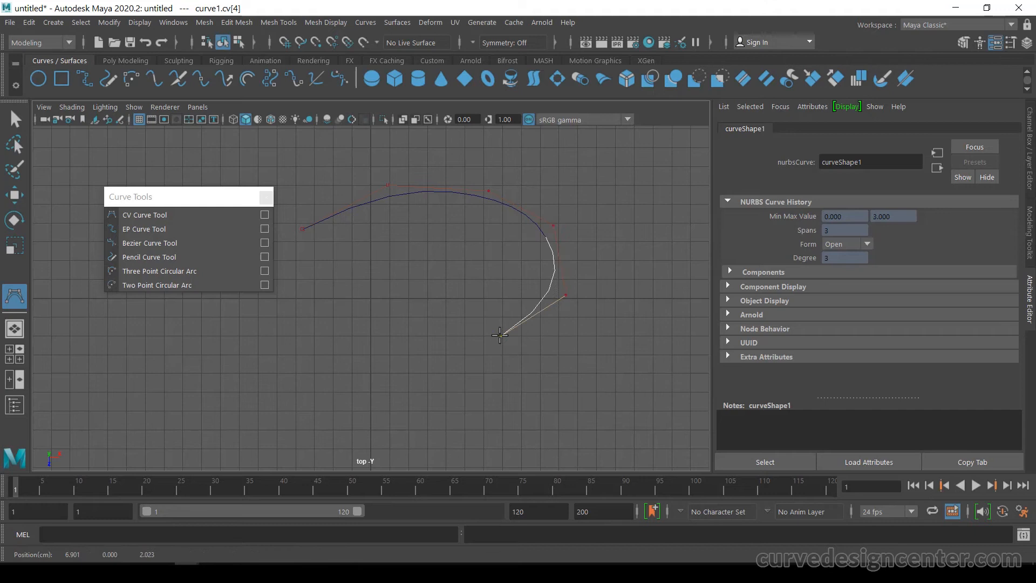
- Continue the CV curve with seven control vertices, rising near the origin and looping around the lower left of the grid
click(424, 308)
click(370, 272)
click(293, 292)
click(226, 353)
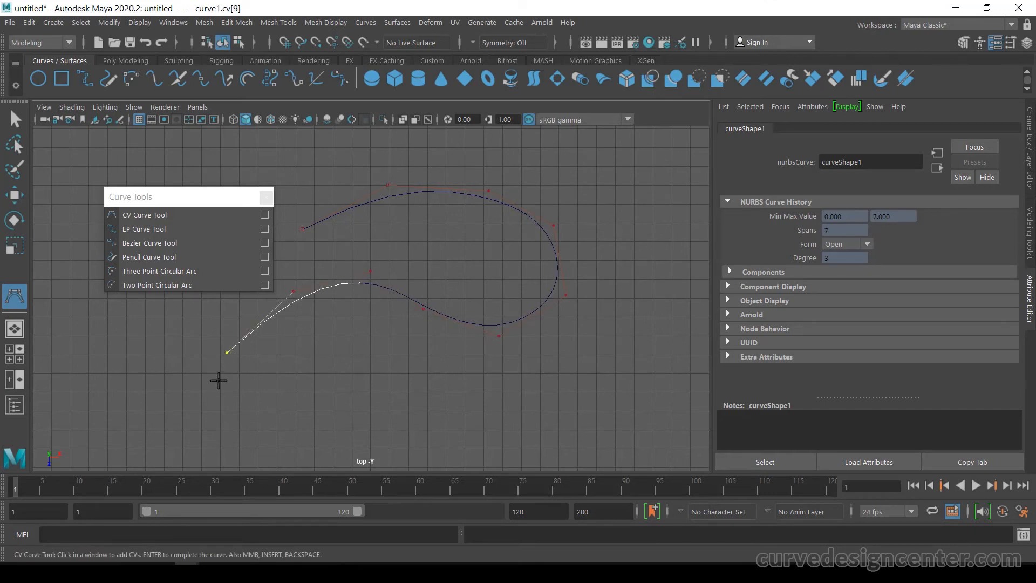
click(220, 406)
click(276, 425)
click(339, 425)
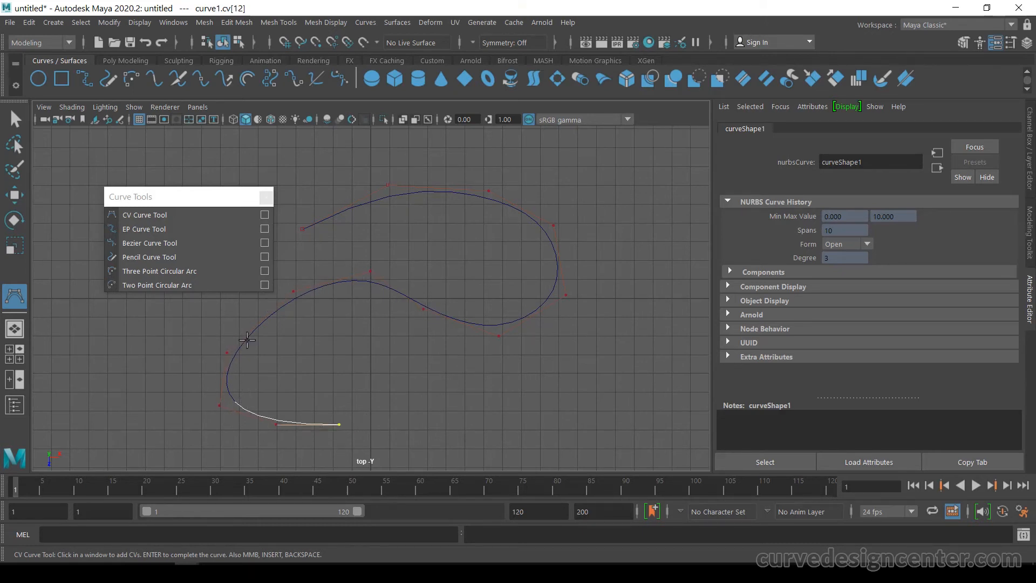
- Add seven more control vertices that run to the lower right and hook back underneath, and complete the CV curve
click(447, 414)
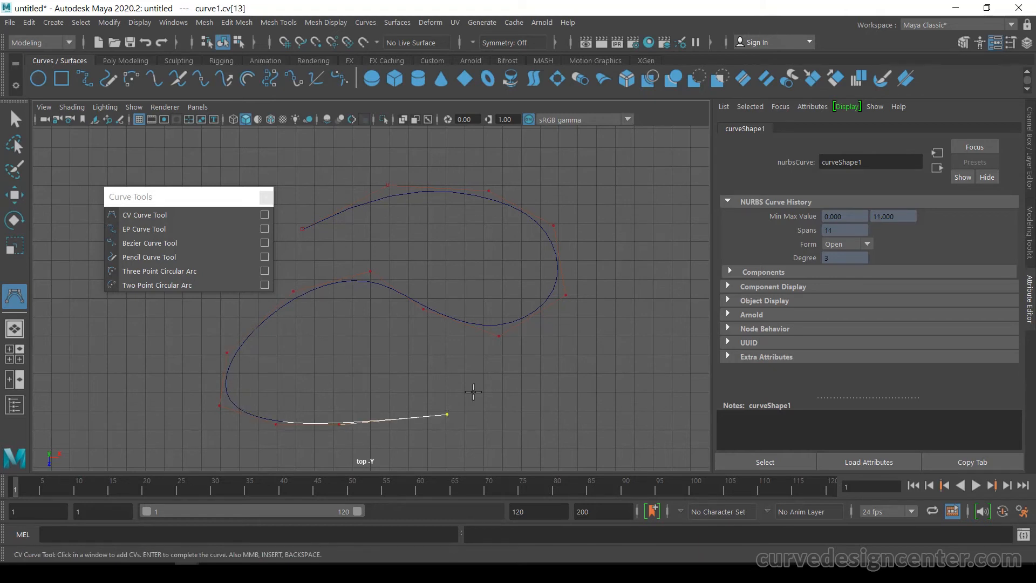
click(511, 376)
click(586, 359)
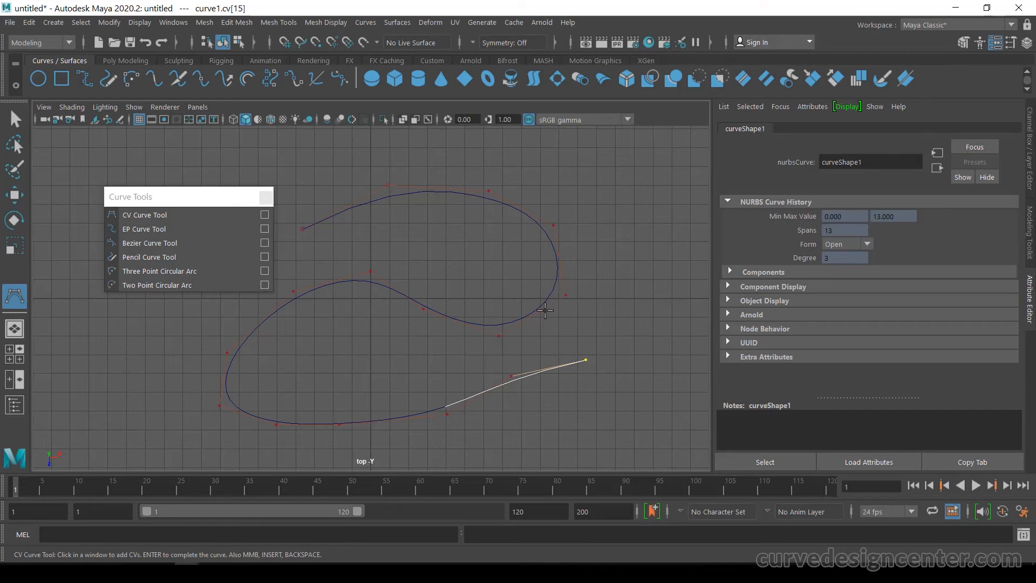
click(633, 354)
click(651, 399)
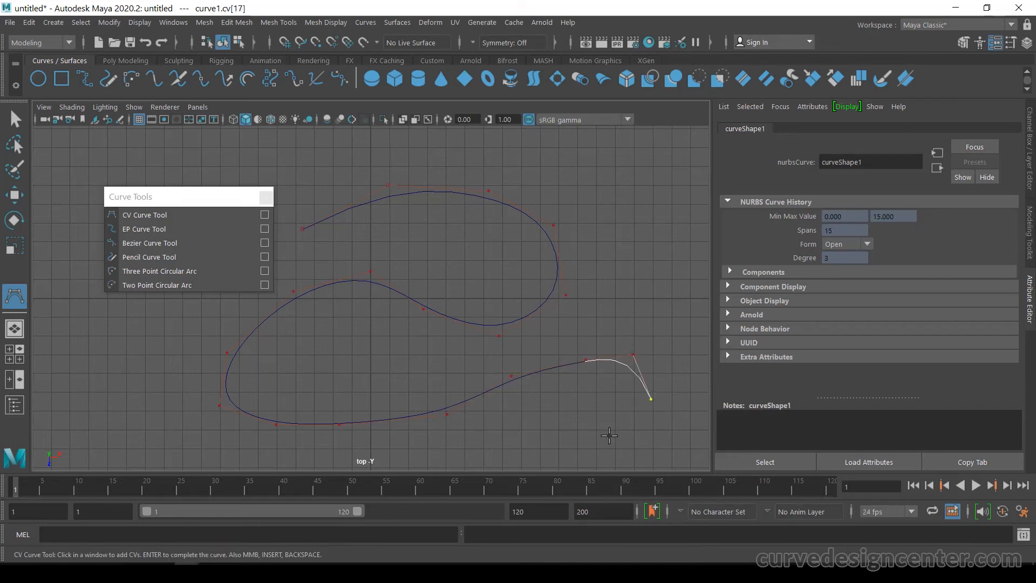
click(598, 439)
click(524, 436)
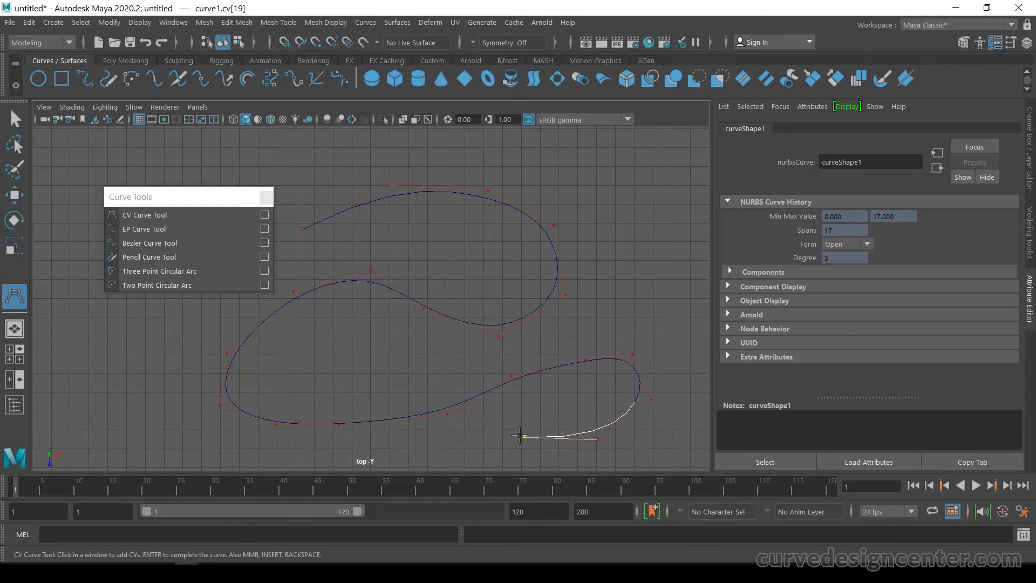
key(Return)
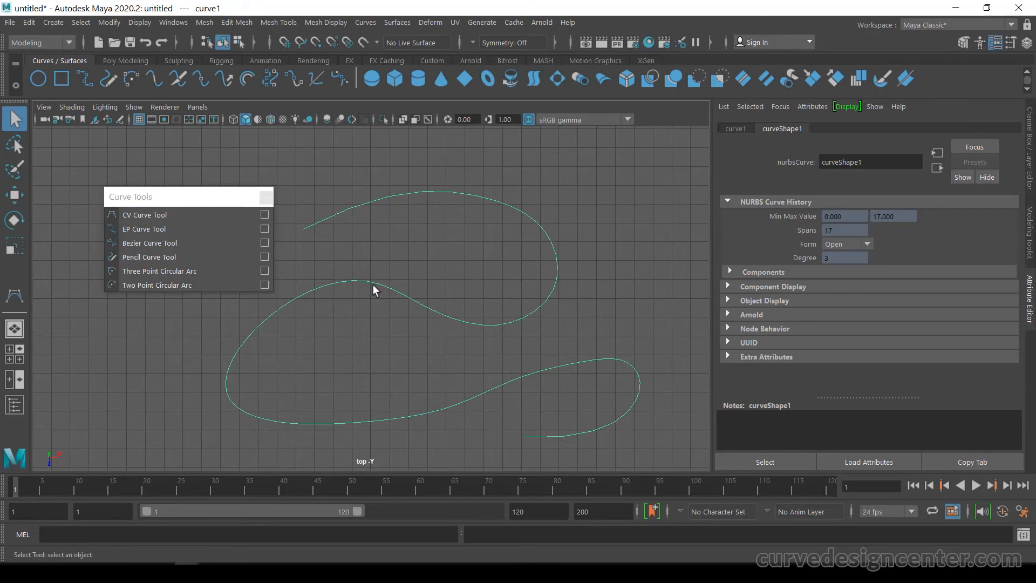
alt+middle_drag(359, 294, 648, 286)
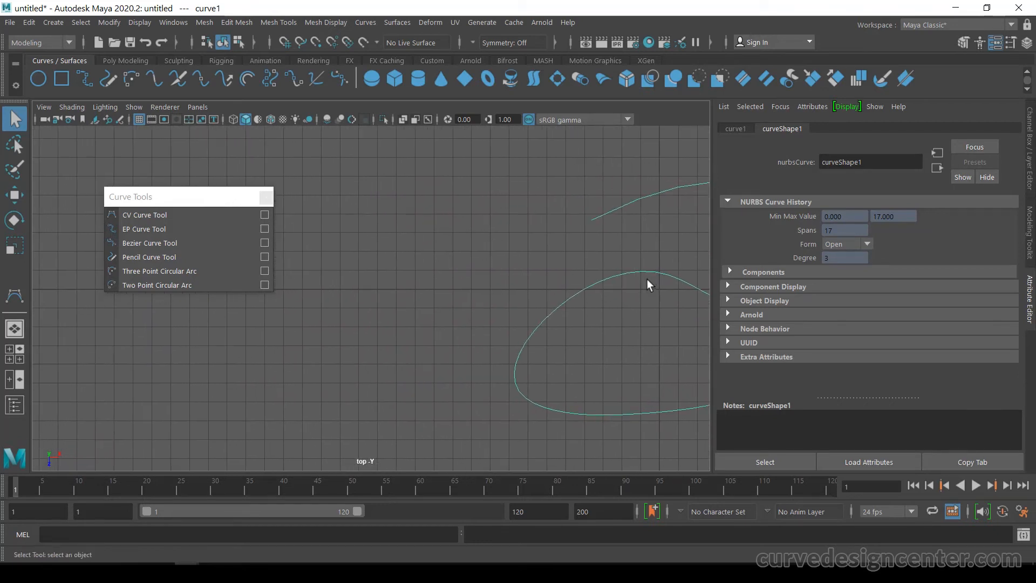
- Start an EP curve left of the CV curve and place six edit points in an arch that turns back below itself
click(143, 231)
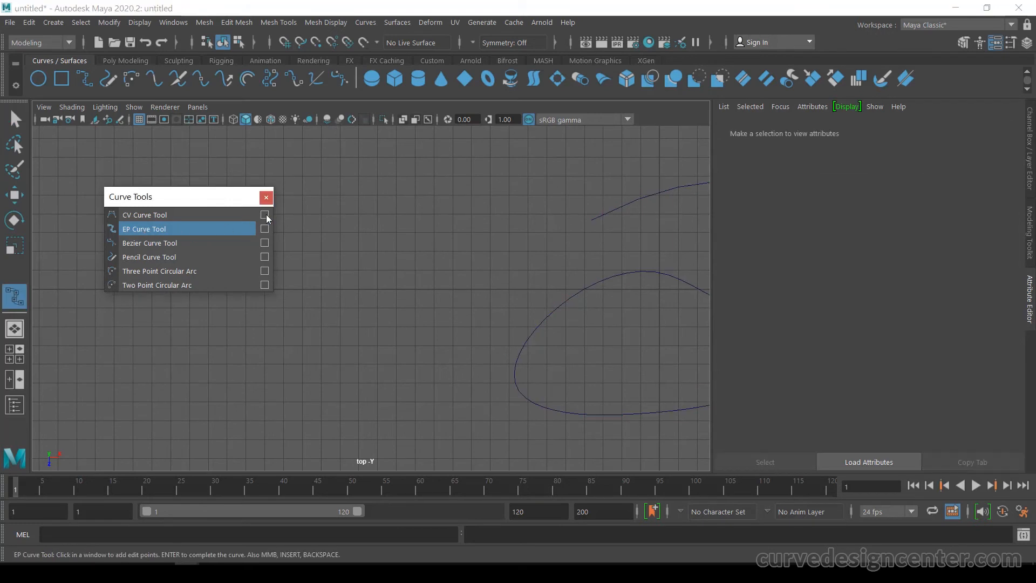
click(292, 191)
click(371, 166)
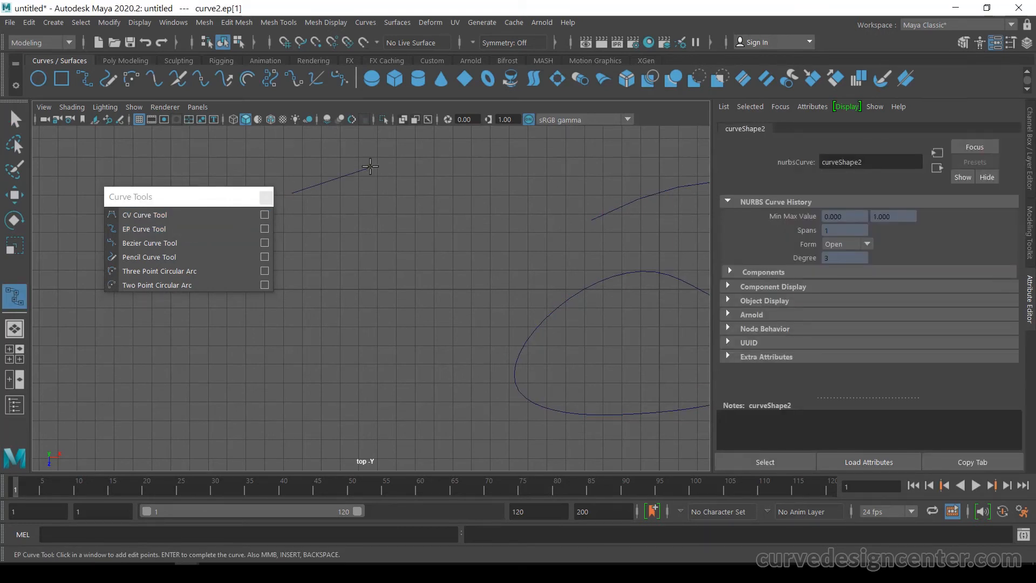
click(453, 179)
click(500, 210)
click(502, 270)
click(419, 281)
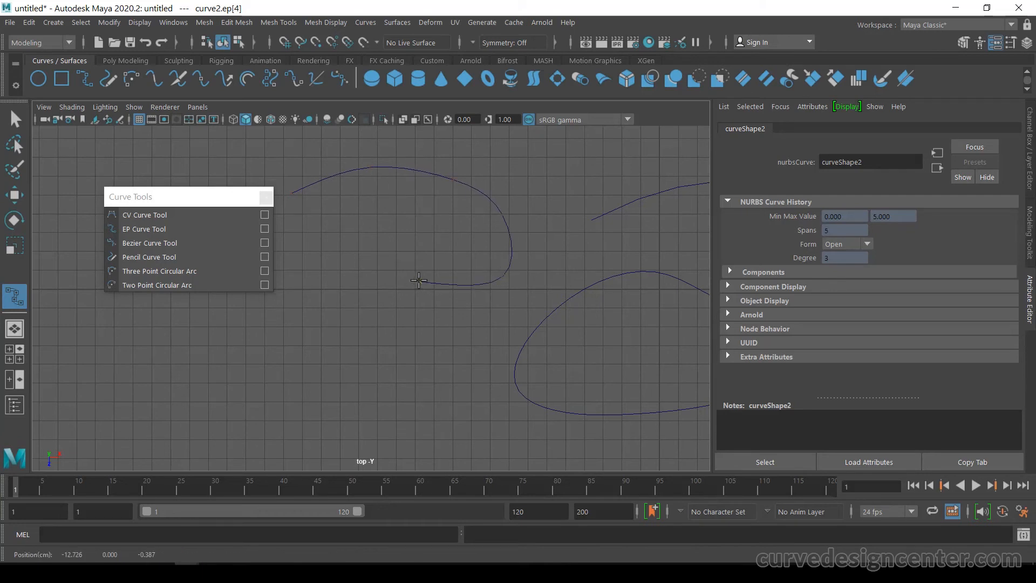
- Add six more edit points that bend back to the left, loop underneath and hook upward, and complete the EP curve
click(375, 226)
click(277, 251)
click(279, 333)
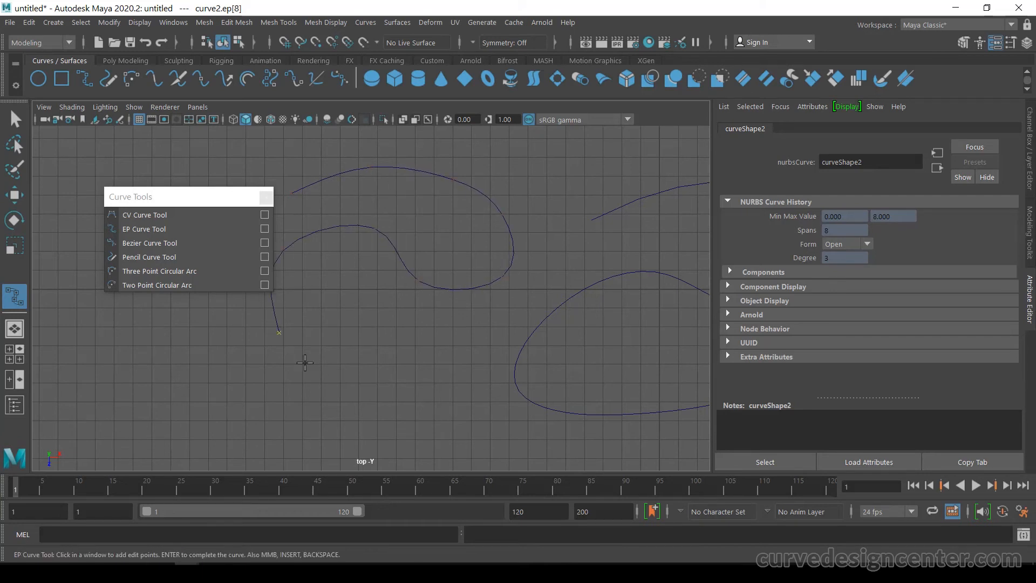
click(314, 366)
click(395, 367)
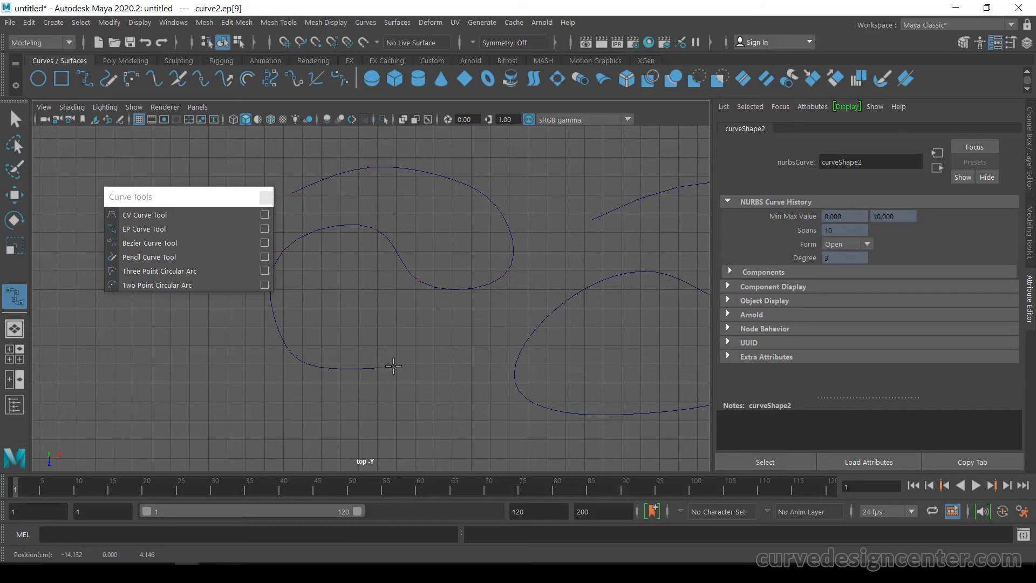
click(421, 341)
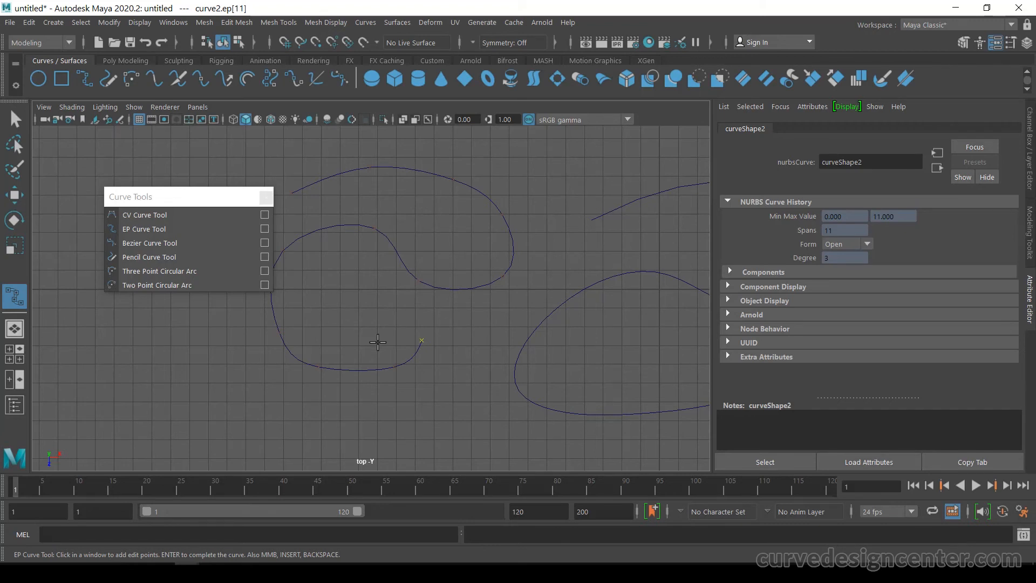
key(q)
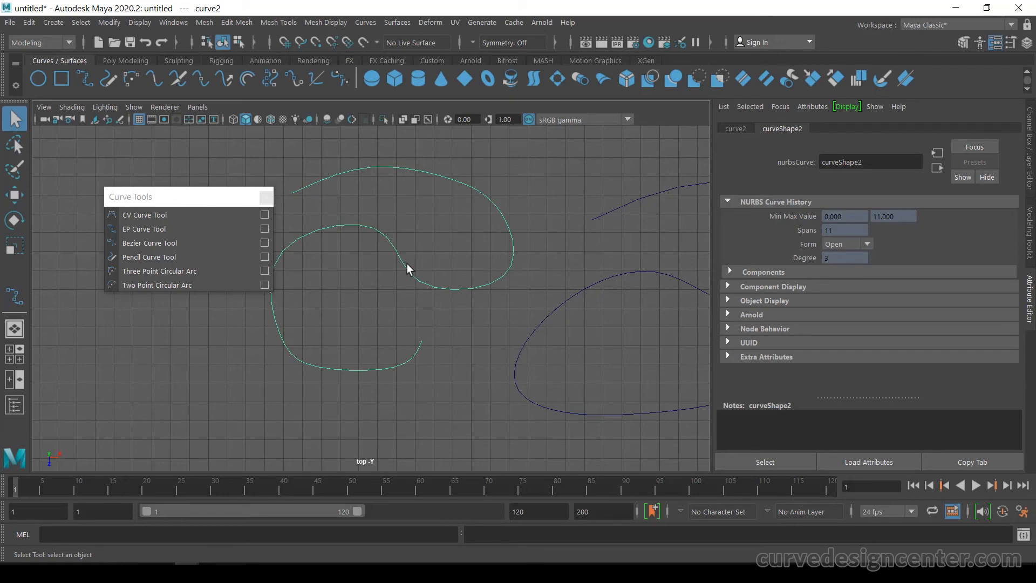
- Display the EP curve's control vertices and slightly move the one above the inner bend and the one at the lower left
right_drag(407, 263, 341, 231)
drag(384, 199, 403, 213)
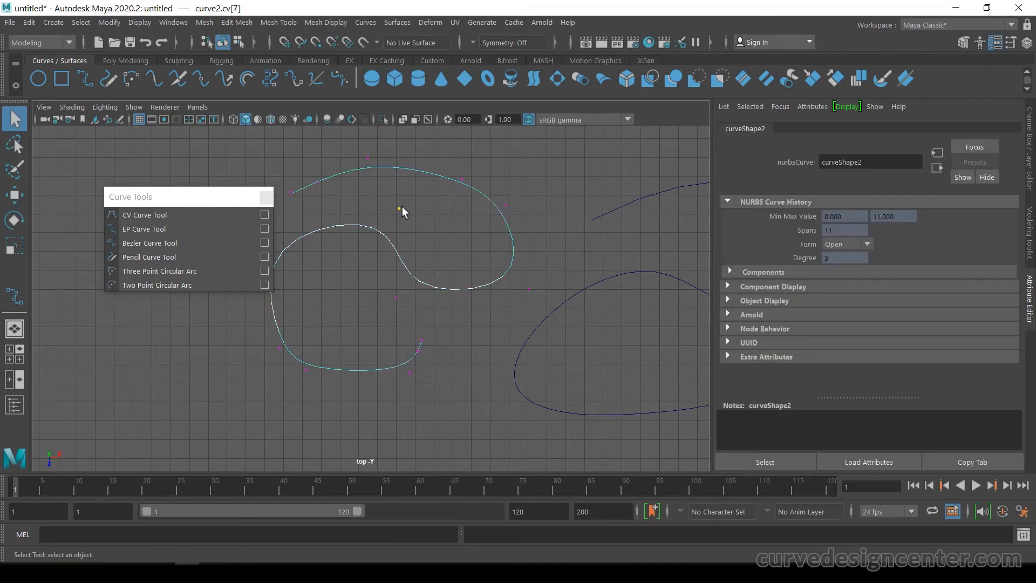
click(15, 195)
mouse_move(399, 209)
mouse_down()
mouse_move(378, 236)
mouse_move(404, 218)
mouse_up()
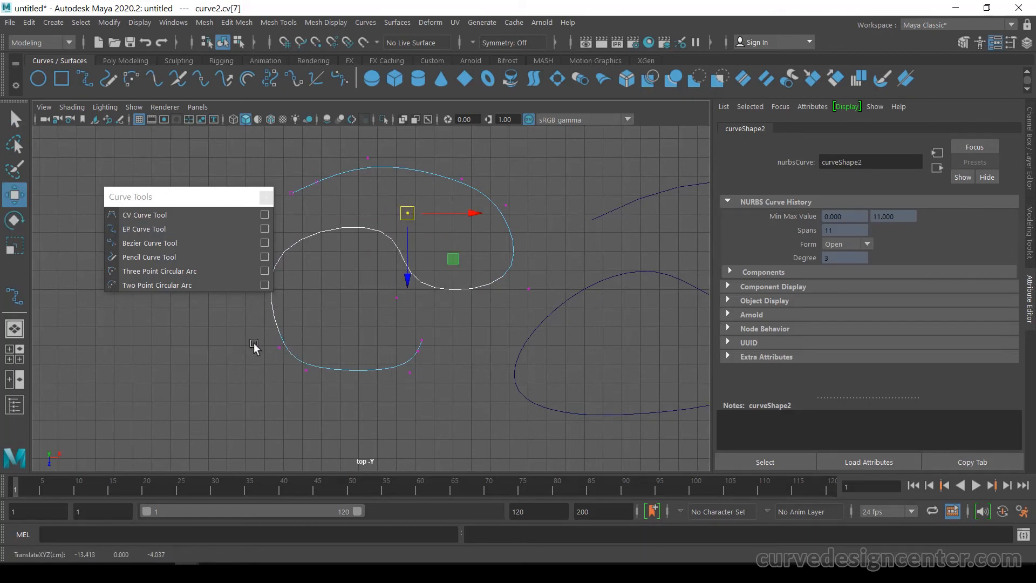
drag(253, 340, 285, 338)
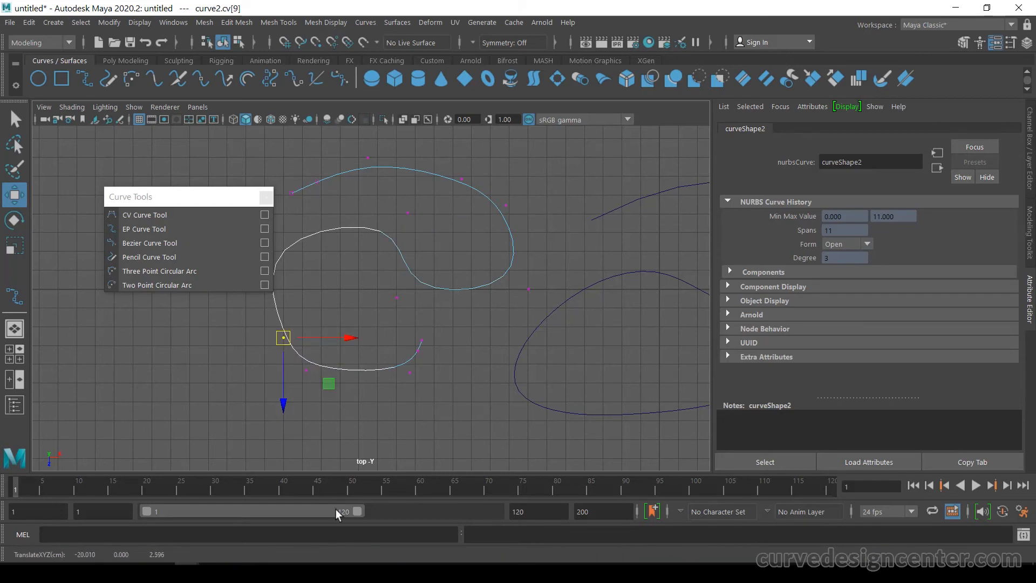
- Display the CV curve's control vertices and move three of them outward along the upper left of its lower loop
right_drag(457, 227, 515, 208)
drag(625, 248, 629, 300)
alt+middle_drag(654, 315, 516, 293)
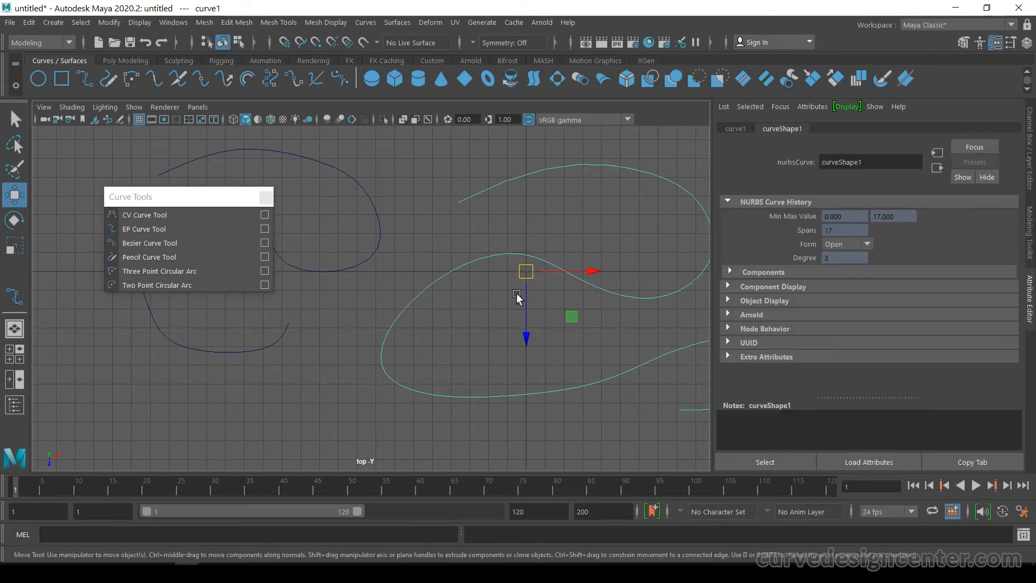
right_drag(521, 249, 452, 229)
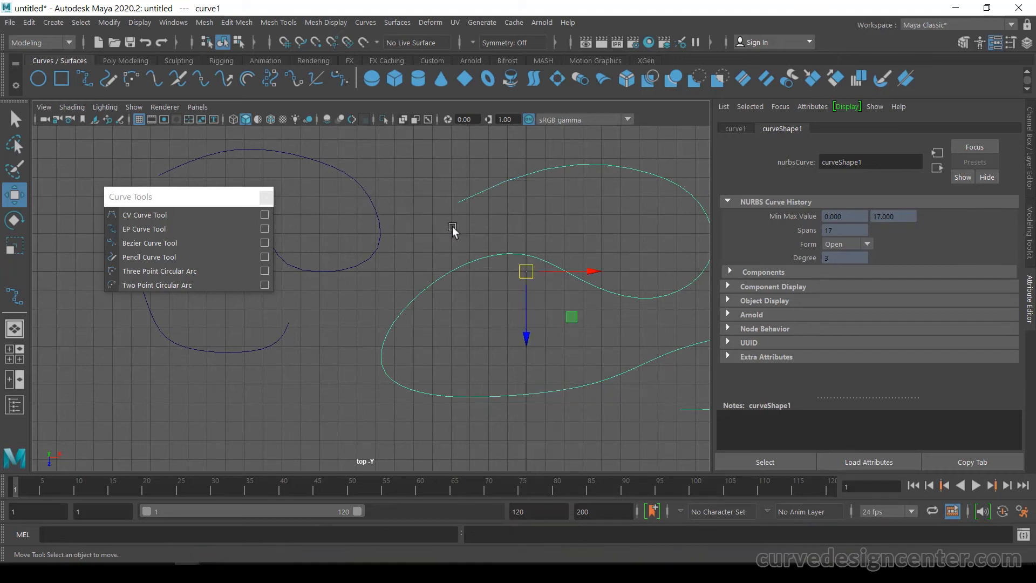
drag(538, 262, 523, 243)
drag(442, 247, 461, 281)
drag(449, 264, 433, 247)
mouse_move(363, 314)
mouse_down()
mouse_move(397, 336)
mouse_move(379, 294)
mouse_move(373, 301)
mouse_up()
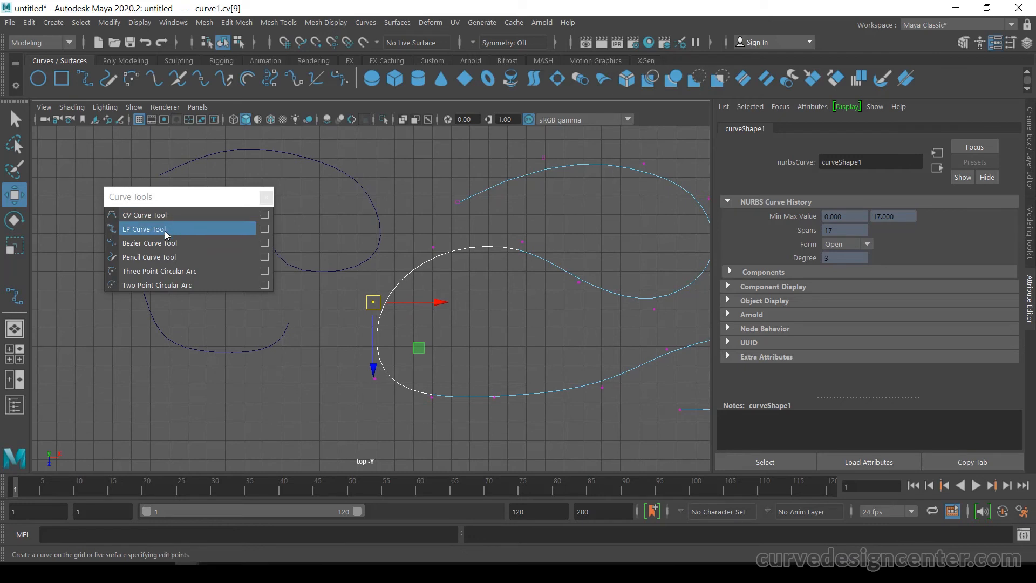
- Return to object mode, select both the CV curve and the EP curve, and delete them
right_drag(463, 227, 533, 205)
scroll(440, 308, down, 2)
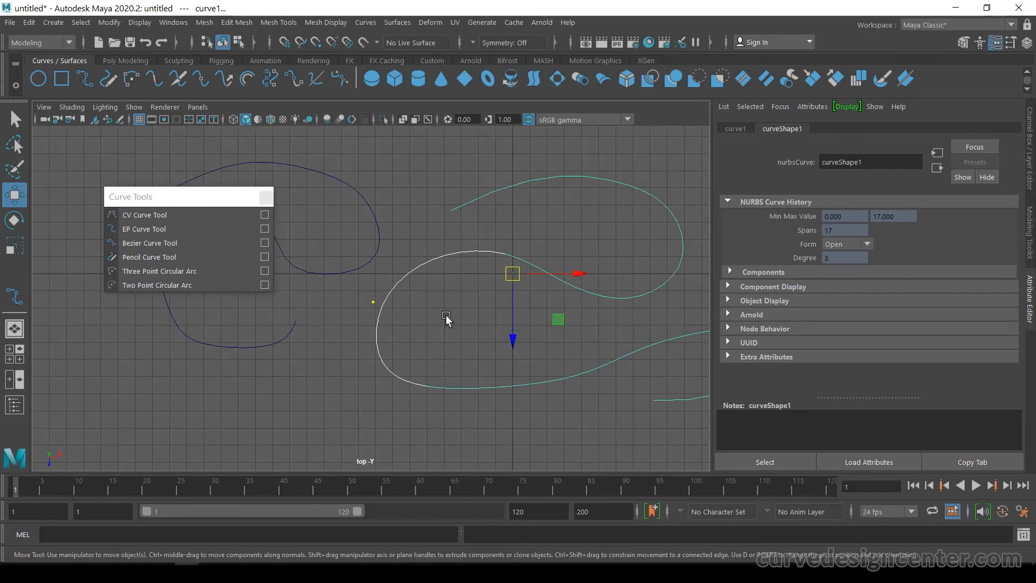
drag(324, 158, 486, 320)
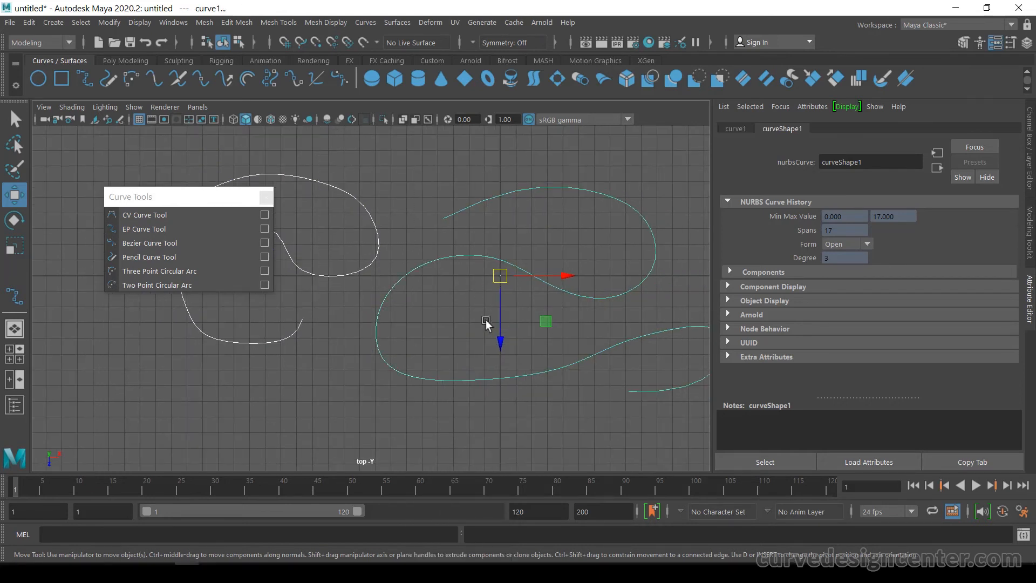
key(Delete)
- Start a Bezier curve in the top view with four anchors, pulling out tangents to run rightward and curl back underneath
click(149, 243)
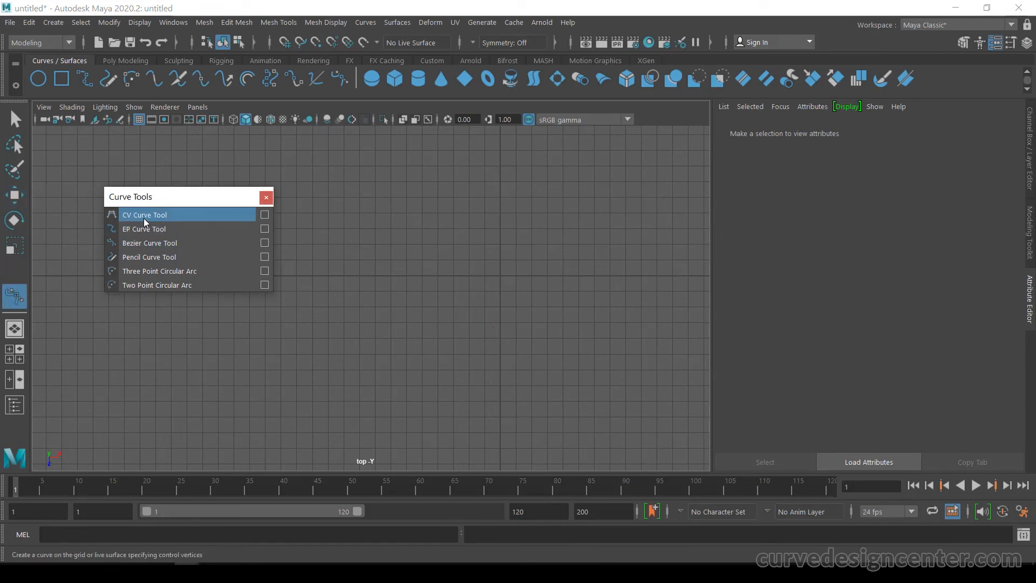
key(ctrl+z)
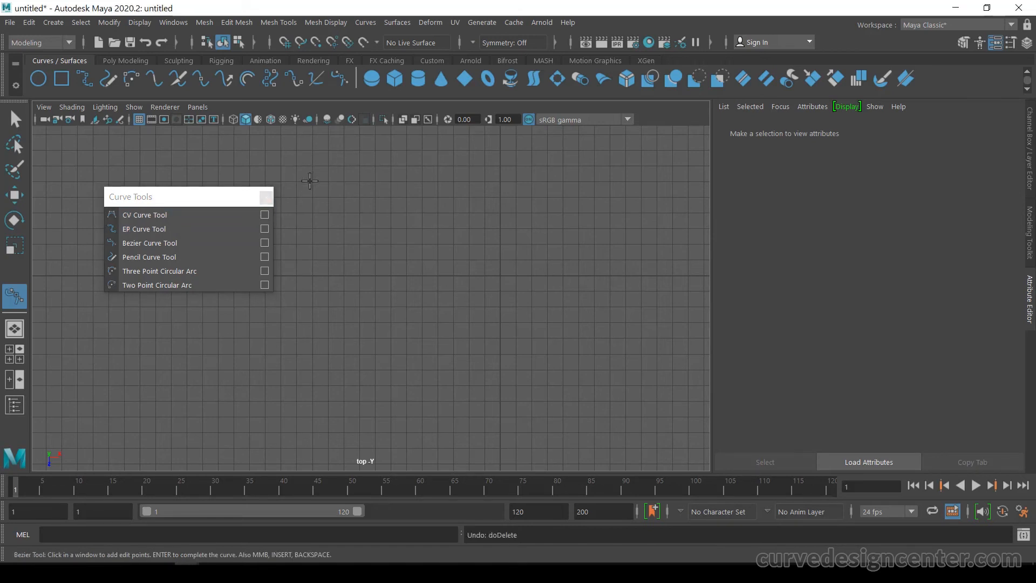
drag(310, 181, 342, 189)
drag(469, 201, 406, 148)
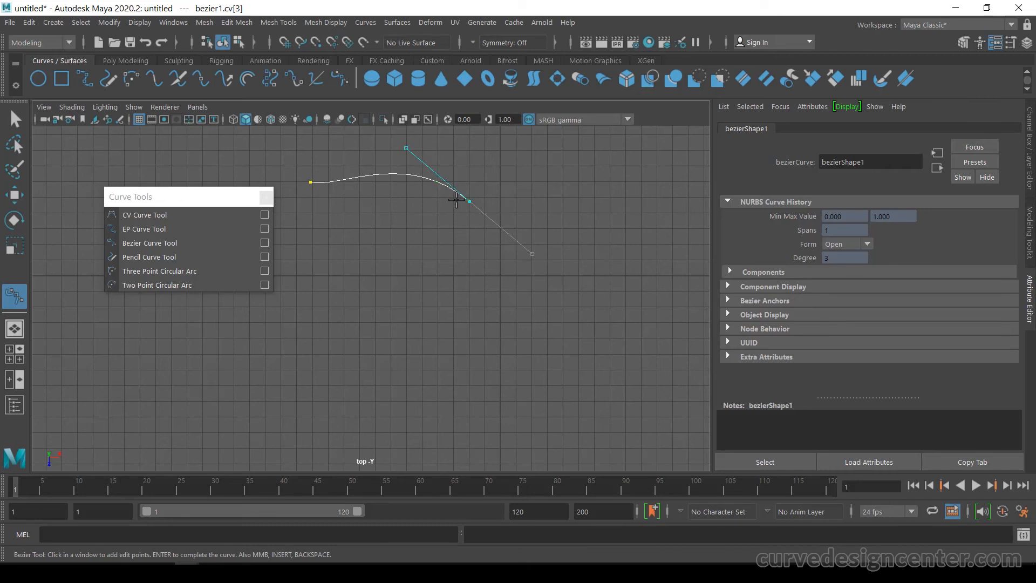
drag(503, 270, 565, 306)
drag(522, 365, 465, 384)
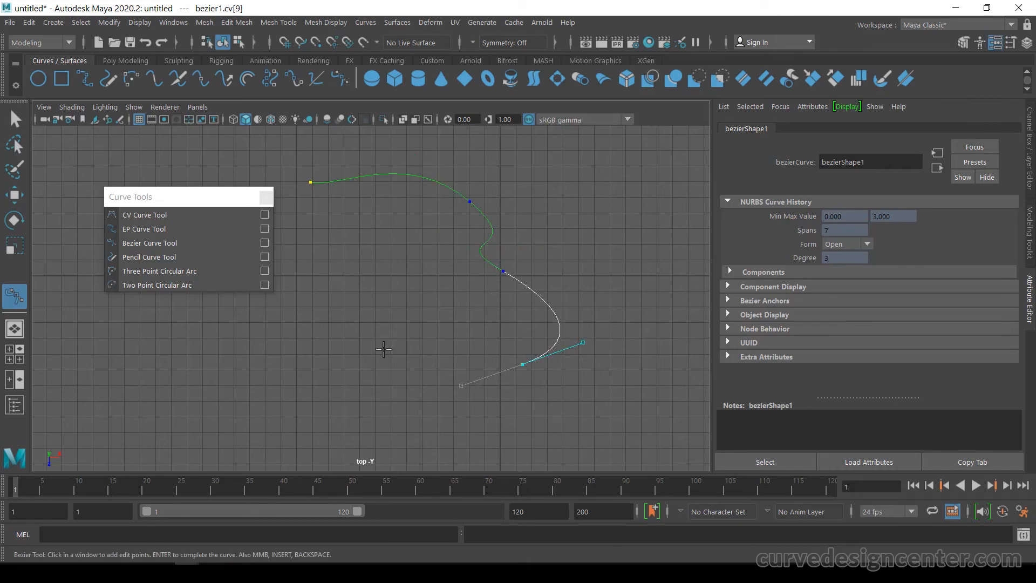
- Extend the Bezier curve leftward in a wave with three more anchors and their tangents, and complete it
drag(364, 322, 360, 285)
drag(284, 334, 252, 359)
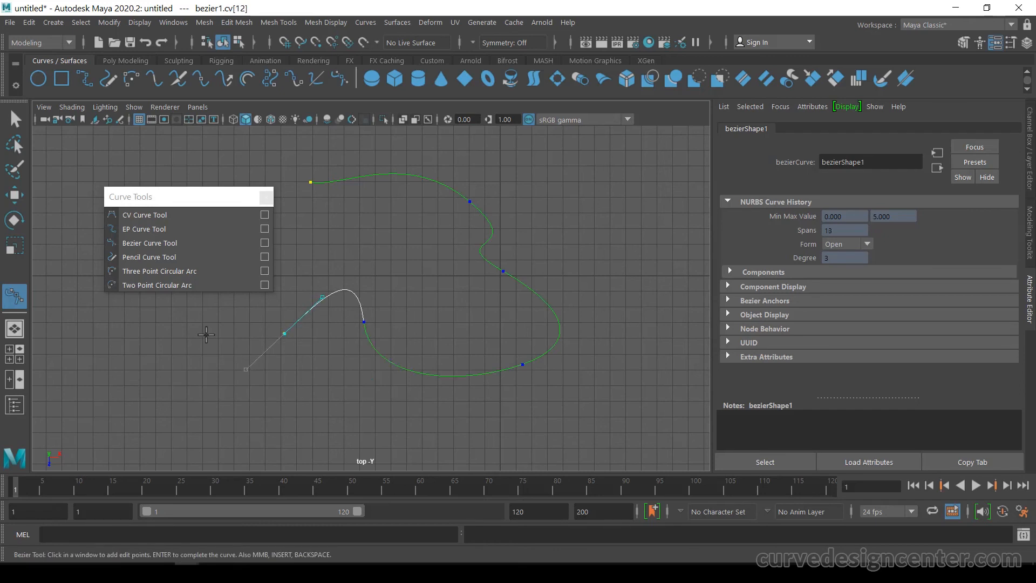
drag(196, 327, 175, 314)
key(w)
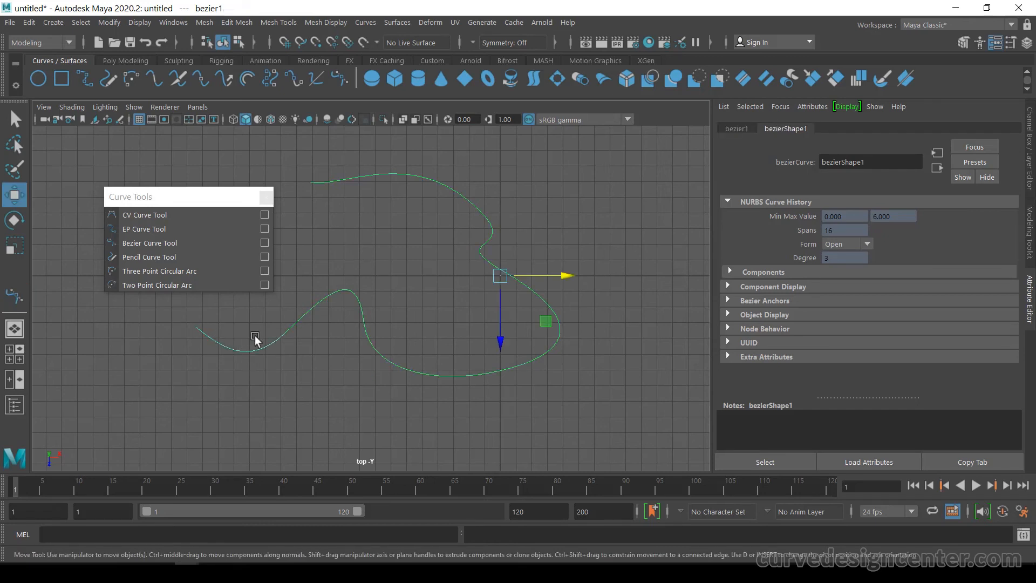
- Display the Bezier curve's control vertices and shorten the tangent handles of its second anchor
right_click(505, 272)
right_drag(505, 272, 443, 228)
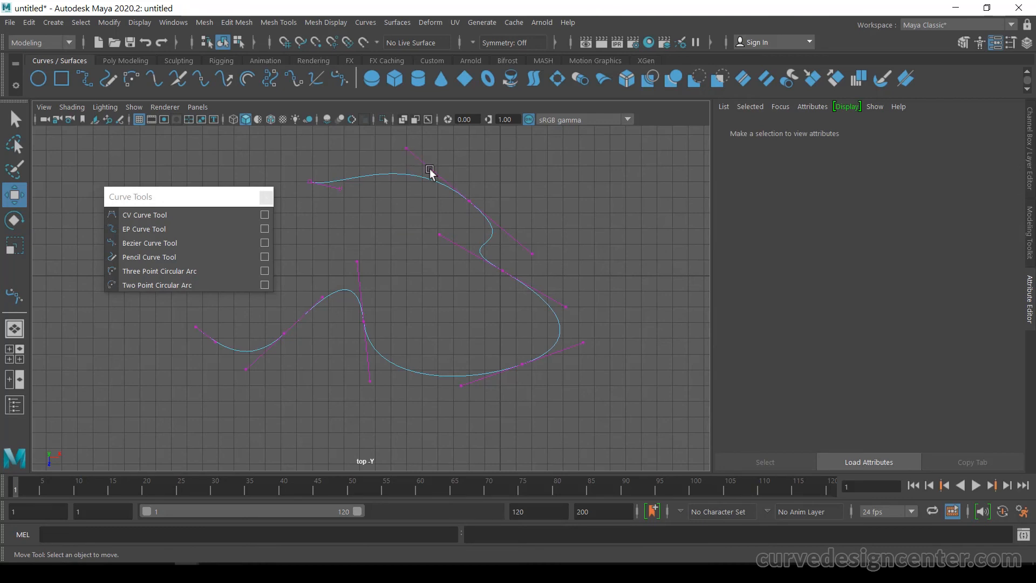
click(468, 201)
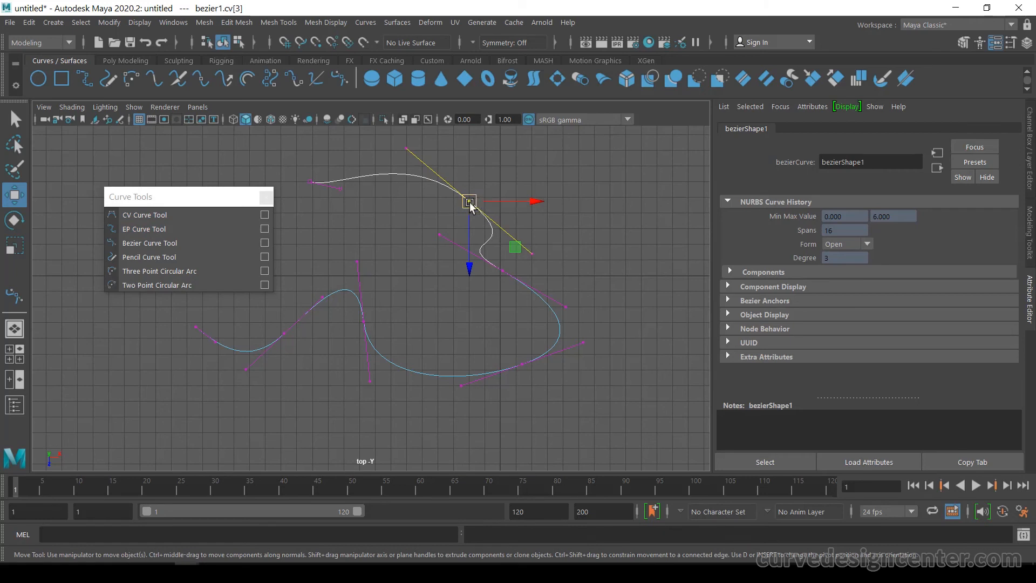
drag(546, 240, 494, 212)
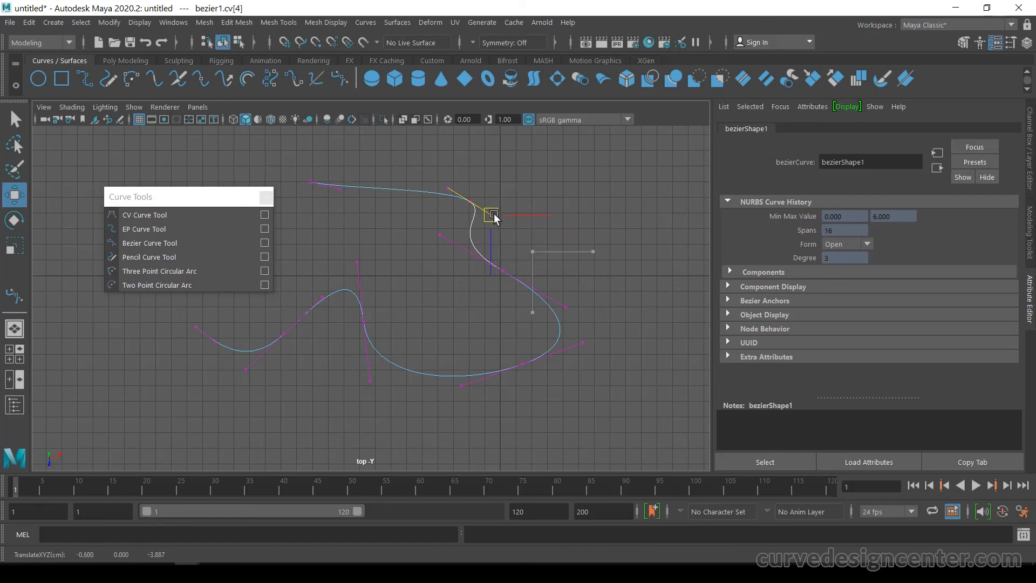
- Move the Bezier curve's fourth, fifth and sixth anchors downward and tilt the upper tangent handle of the fifth to the left
click(516, 361)
drag(522, 365, 514, 390)
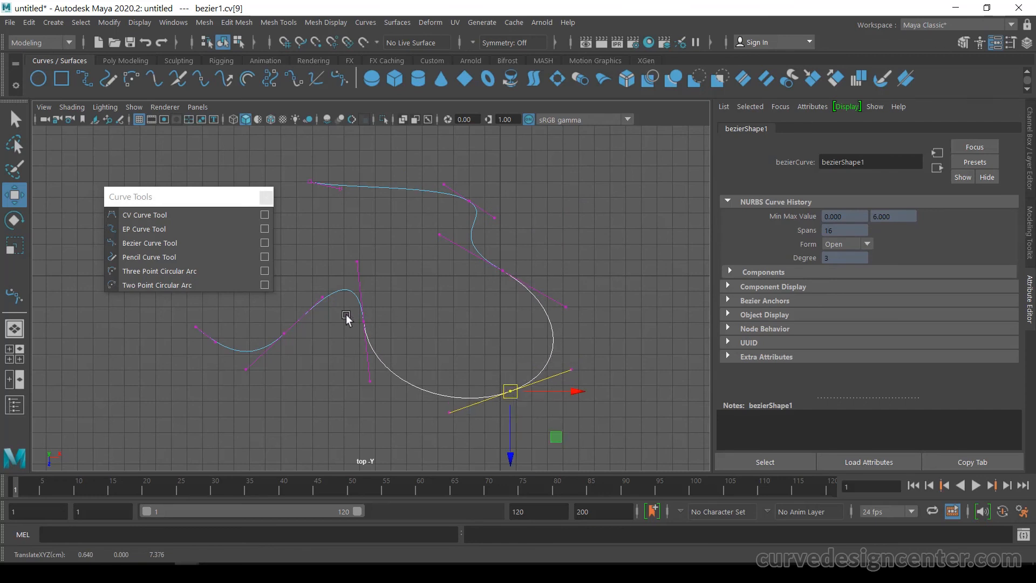
click(364, 324)
drag(363, 324, 389, 350)
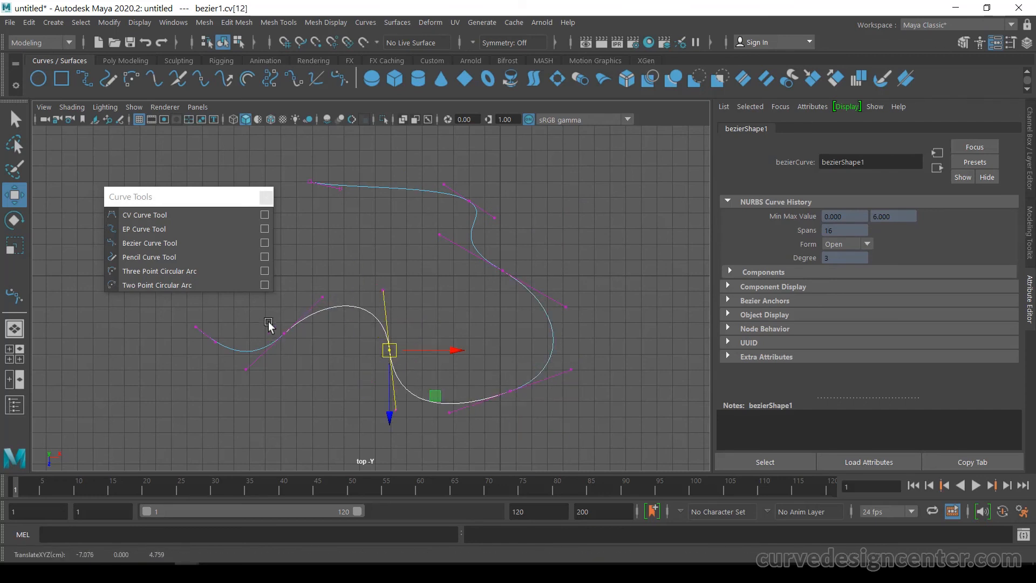
click(284, 333)
drag(284, 333, 221, 352)
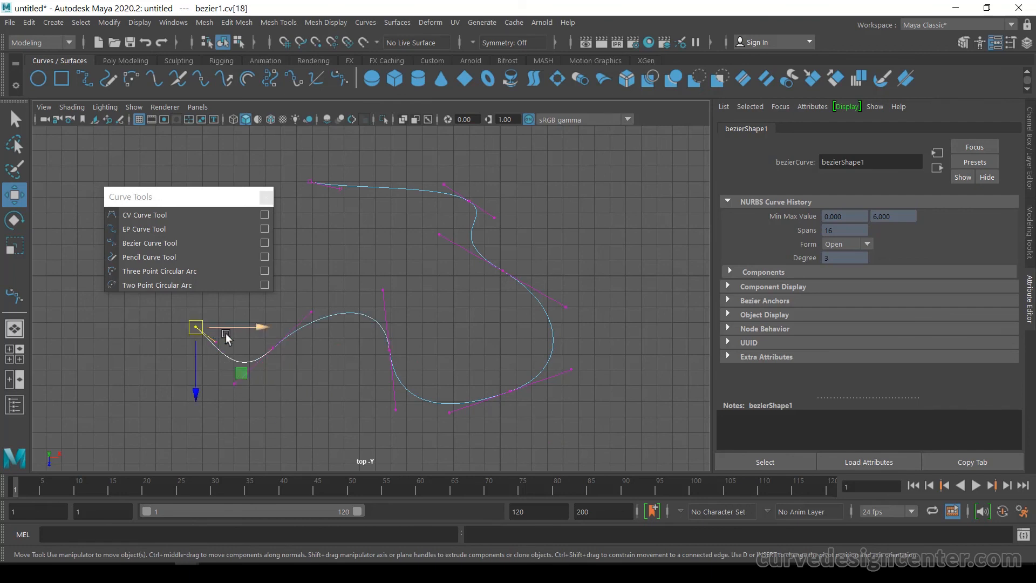
drag(400, 302, 376, 309)
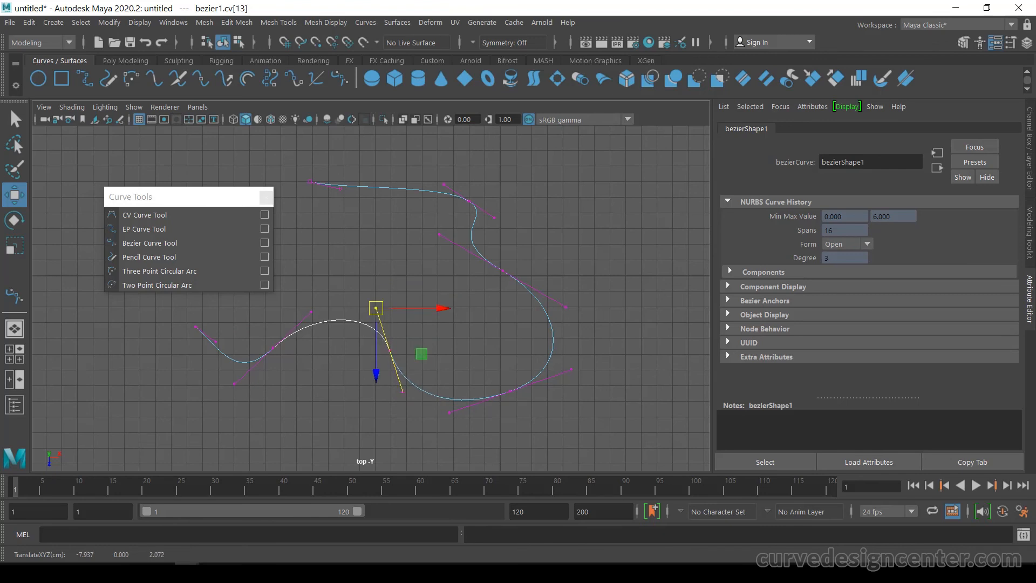
- Return to object mode, select the whole Bezier curve and delete it
right_click(472, 261)
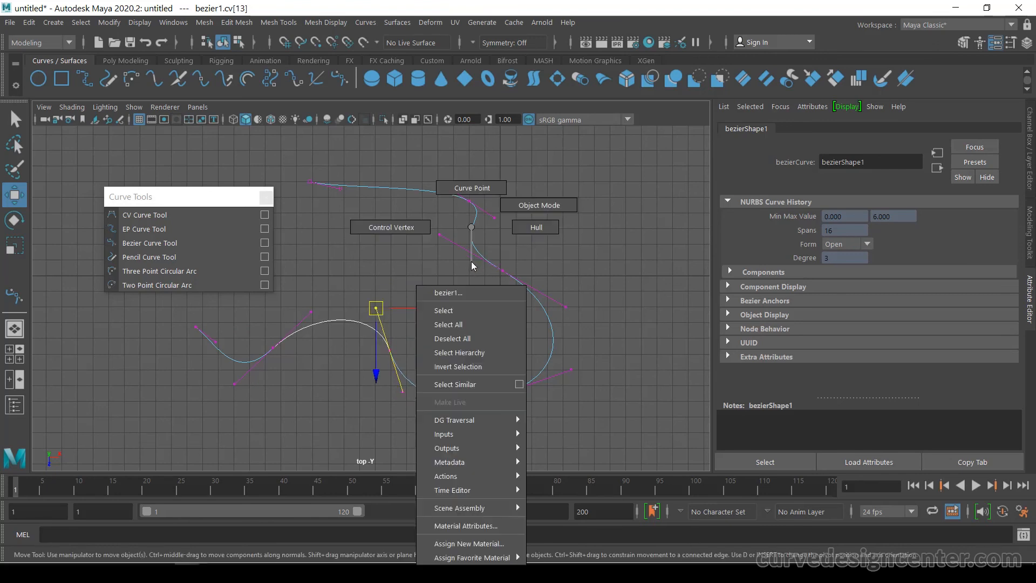
click(527, 207)
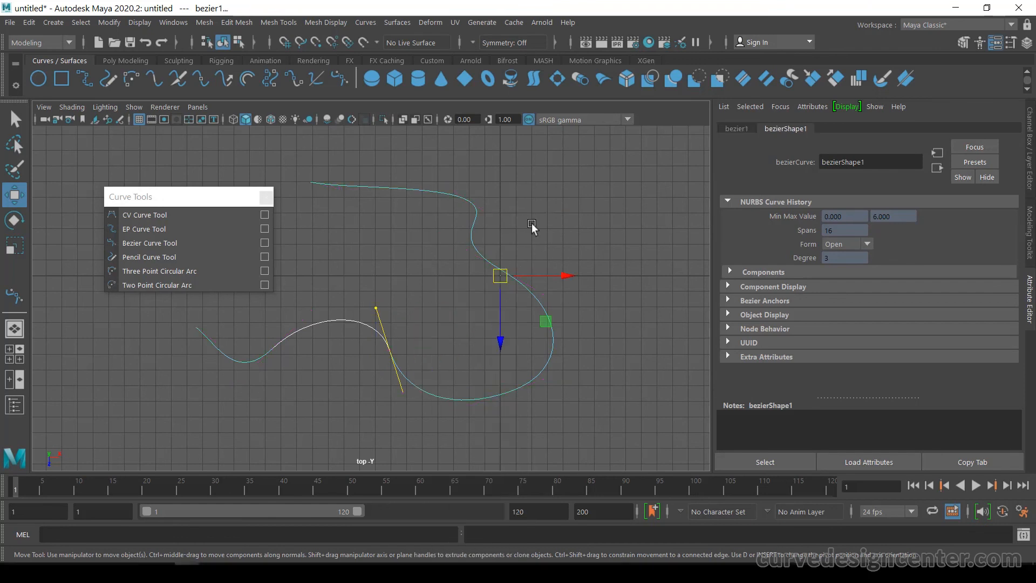
click(567, 232)
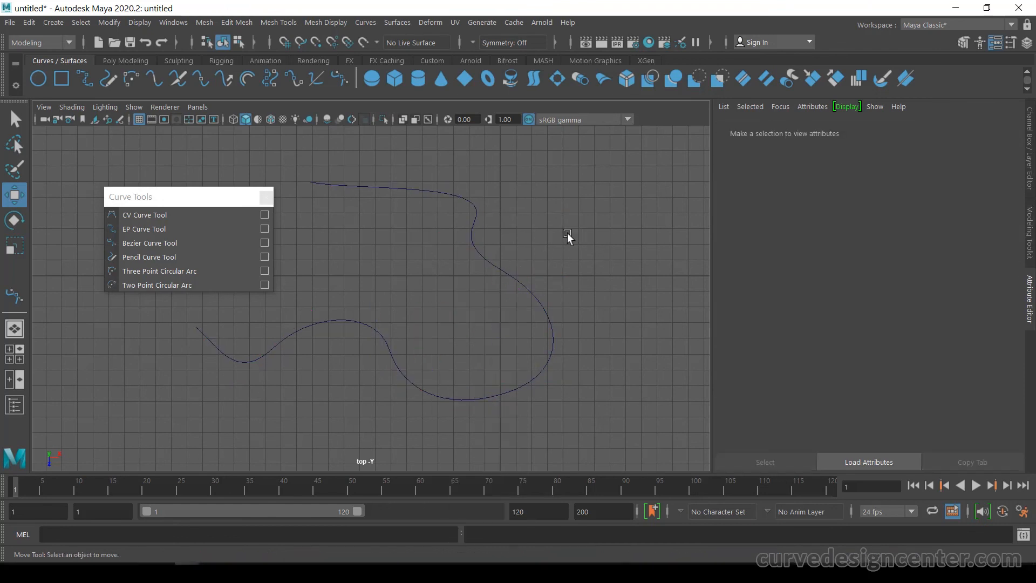
drag(505, 250, 509, 408)
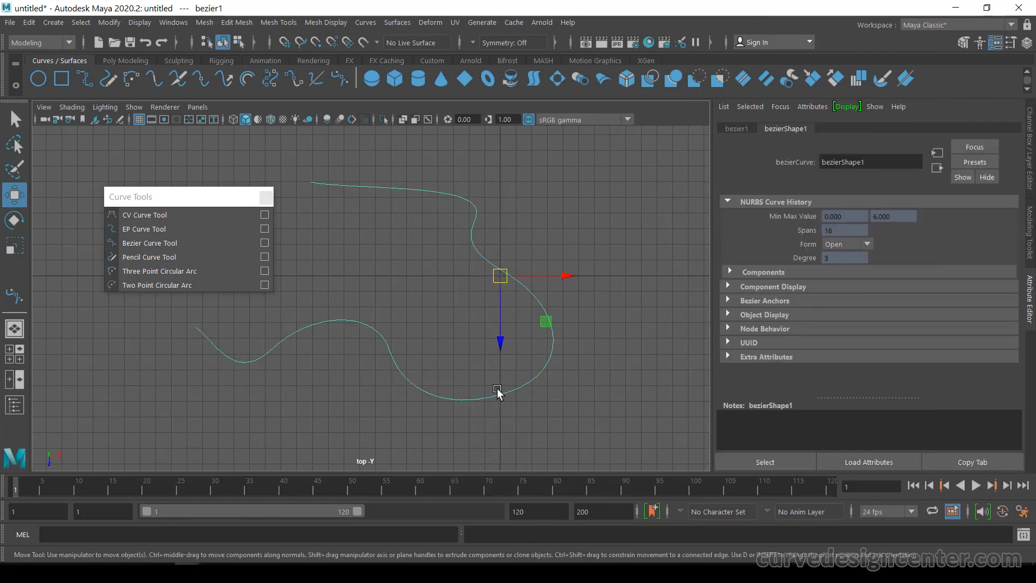
key(Delete)
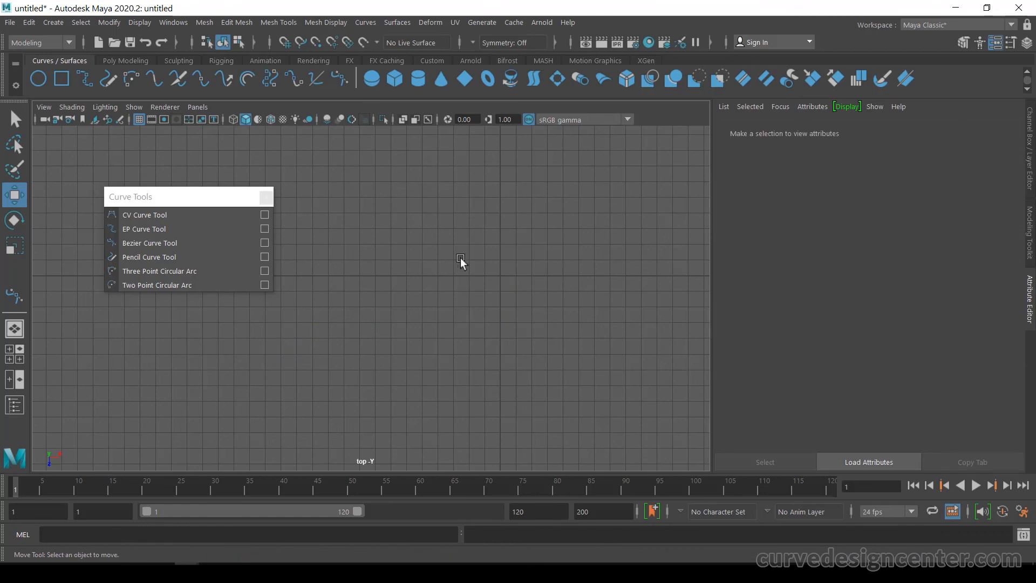
- Draw a large winding freehand curve across the centre of the grid with the Pencil Curve Tool
click(142, 257)
mouse_move(336, 175)
mouse_down()
mouse_move(390, 152)
mouse_move(323, 354)
mouse_move(407, 299)
mouse_up()
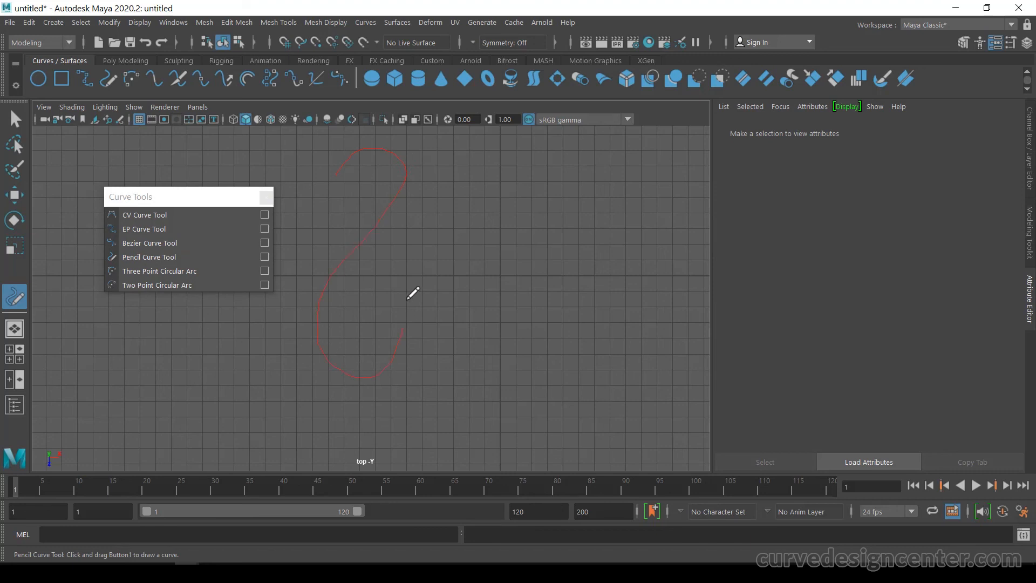
mouse_move(510, 362)
mouse_down()
mouse_move(547, 258)
mouse_move(620, 223)
mouse_up()
drag(474, 168, 472, 166)
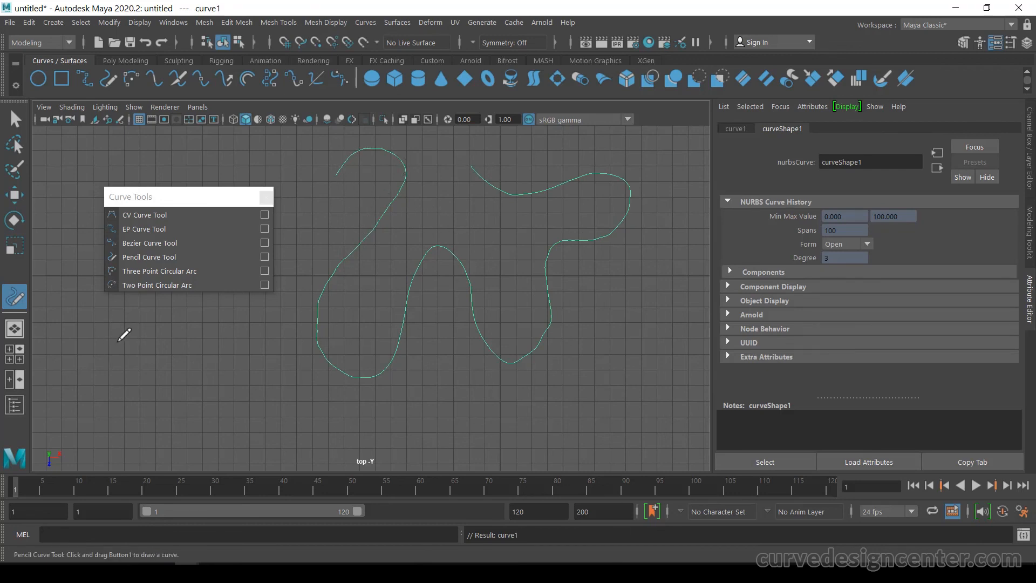
- Draw a second, smaller winding pencil curve to the lower left of the first and leave the Pencil Curve Tool
mouse_move(118, 341)
mouse_down()
mouse_move(87, 399)
mouse_move(140, 354)
mouse_move(173, 430)
mouse_up()
mouse_move(210, 350)
mouse_down()
mouse_move(190, 308)
mouse_move(131, 320)
mouse_up()
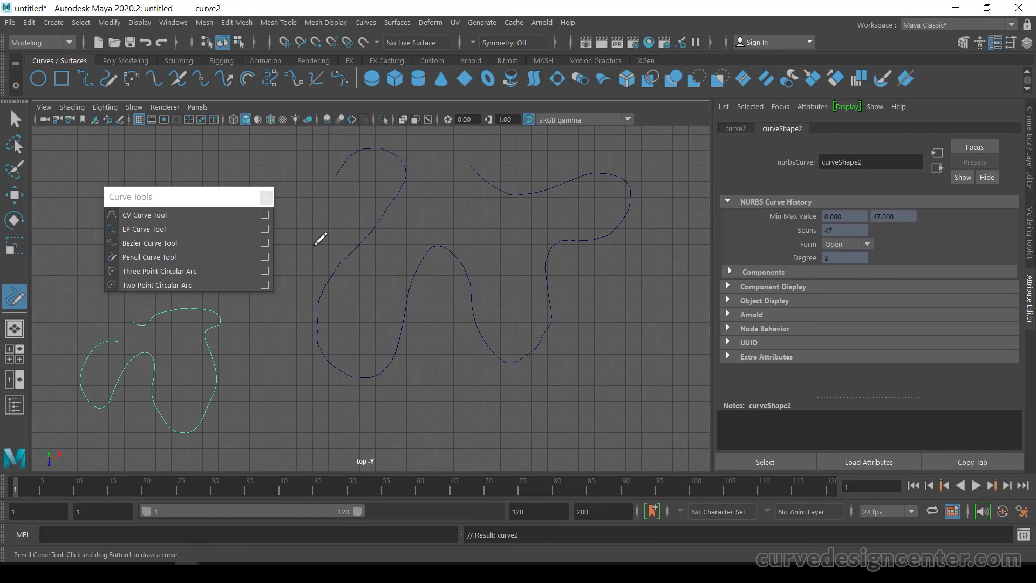
click(16, 120)
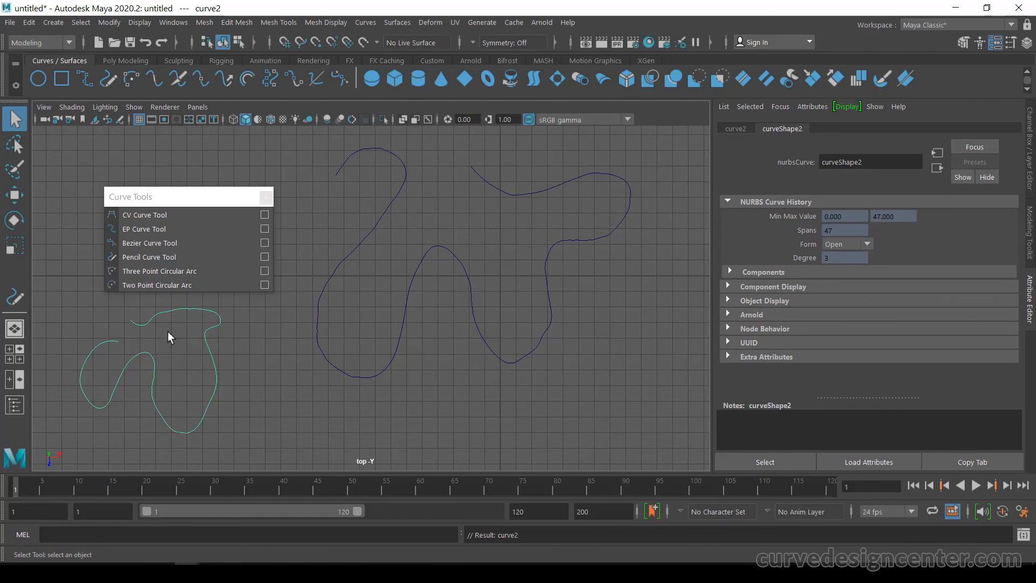
- Display the large pencil curve's control vertices and select three neighbouring ones on its left diagonal stretch for moving
drag(167, 332, 381, 417)
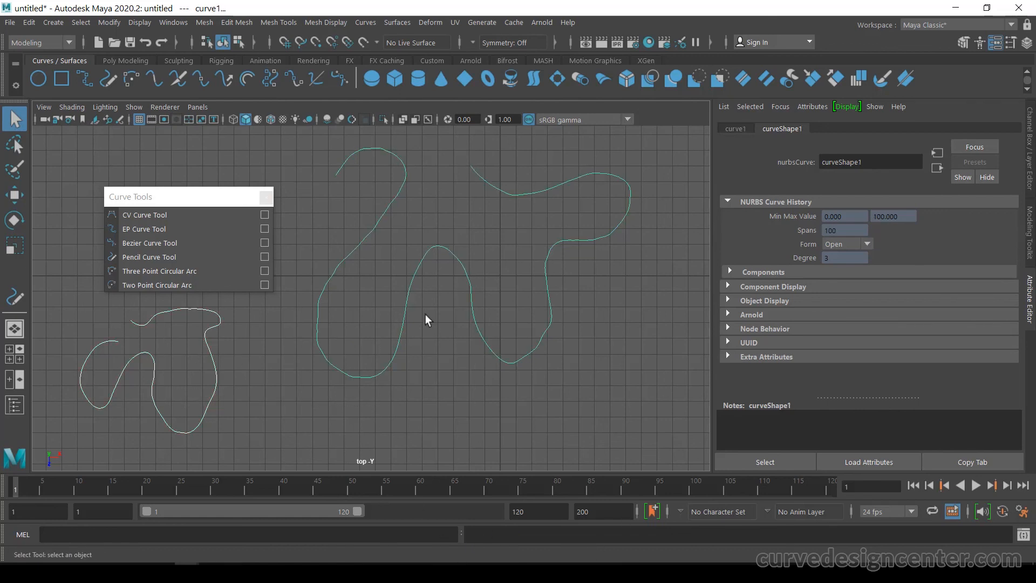
click(338, 217)
click(374, 245)
right_drag(371, 235, 303, 227)
drag(332, 238, 364, 288)
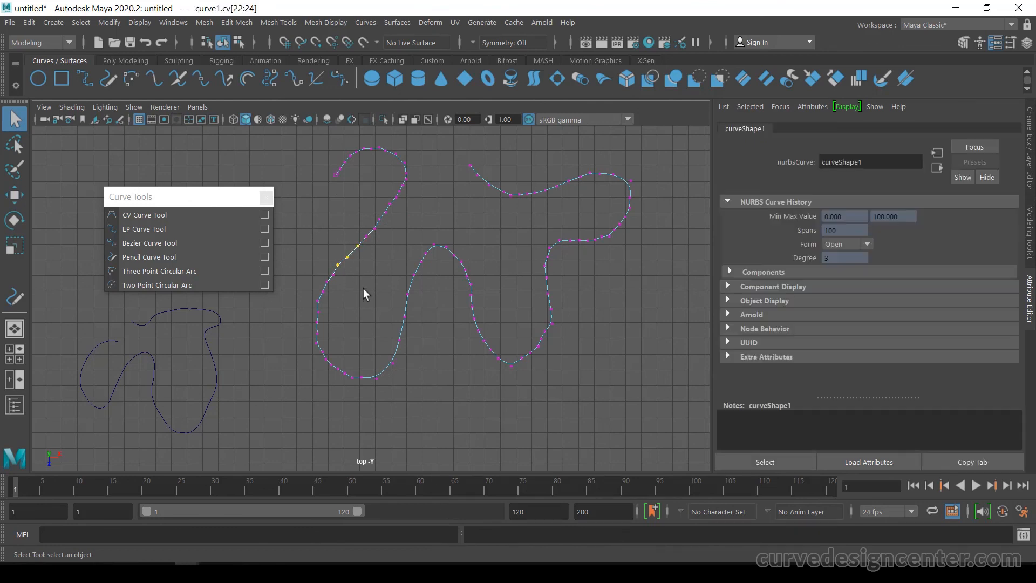
click(9, 197)
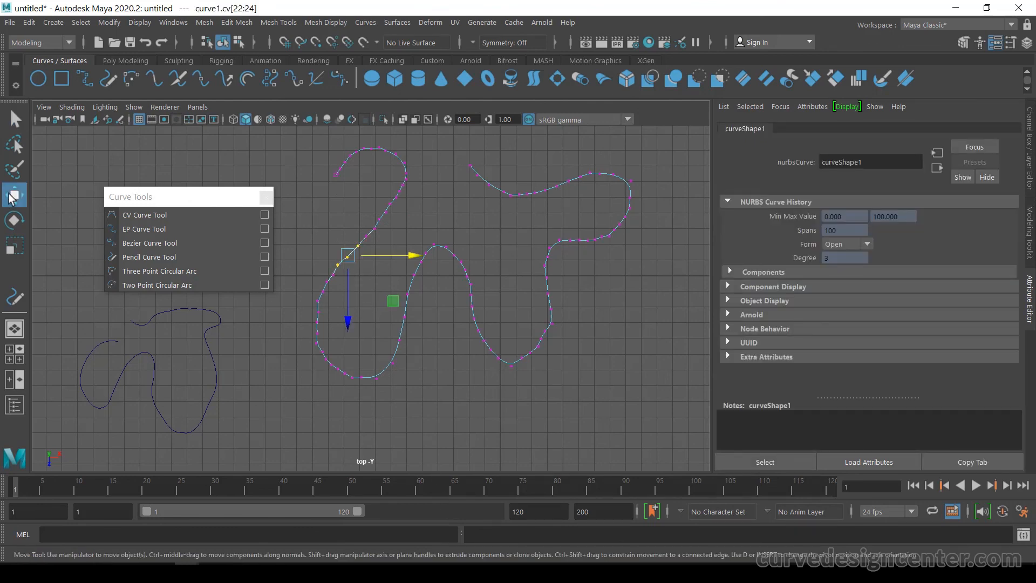